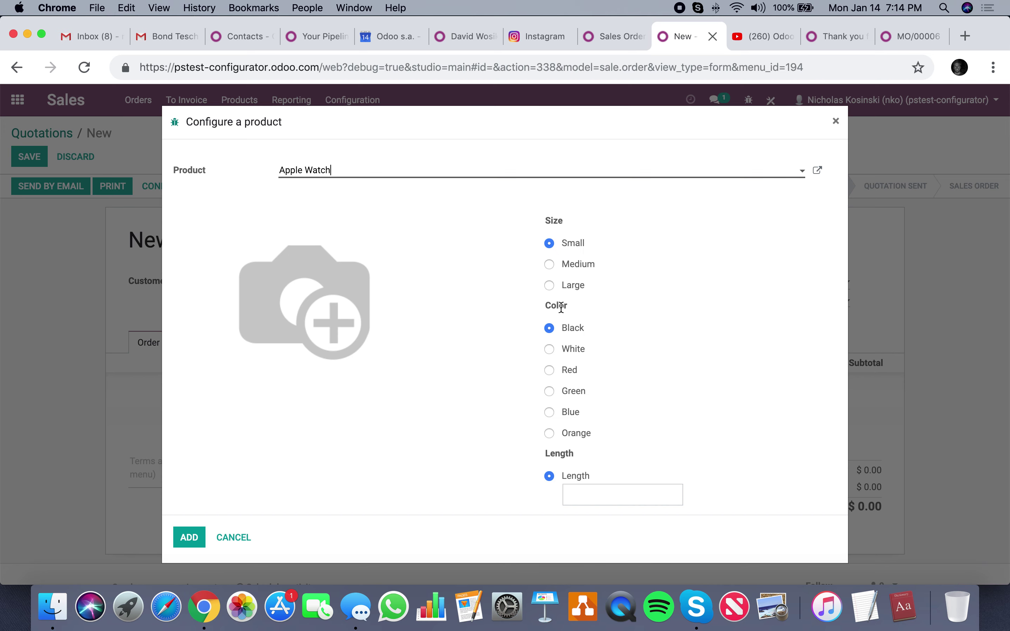
Configure the Apple Watch in White with length 120cm and volume 1000ml, and add it to the quotation
{"action": "left_click", "coordinate": [568, 347]}
{"action": "scroll", "coordinate": [610, 358], "scroll_direction": "down", "scroll_amount": 3}
{"action": "left_click", "coordinate": [602, 374]}
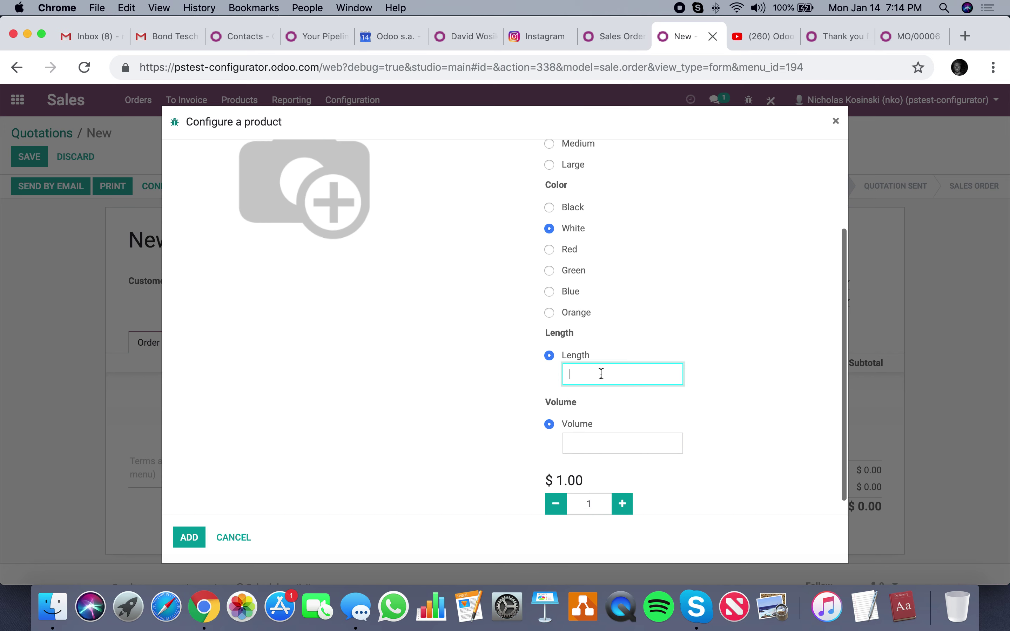
{"action": "type", "text": "120cm"}
{"action": "left_click", "coordinate": [604, 445]}
{"action": "type", "text": "1000ml"}
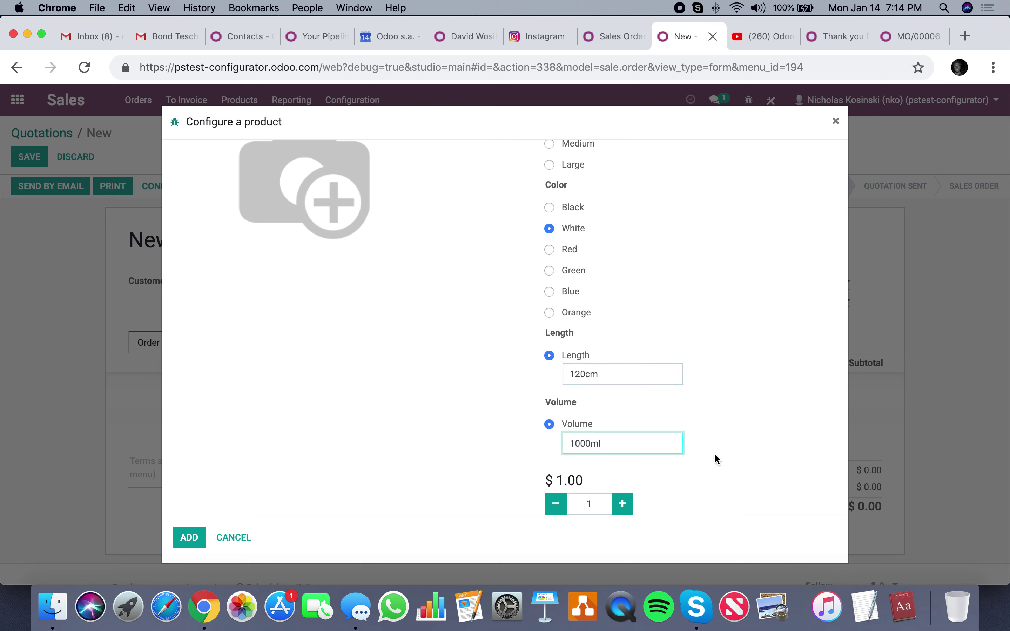
{"action": "left_click", "coordinate": [193, 539]}
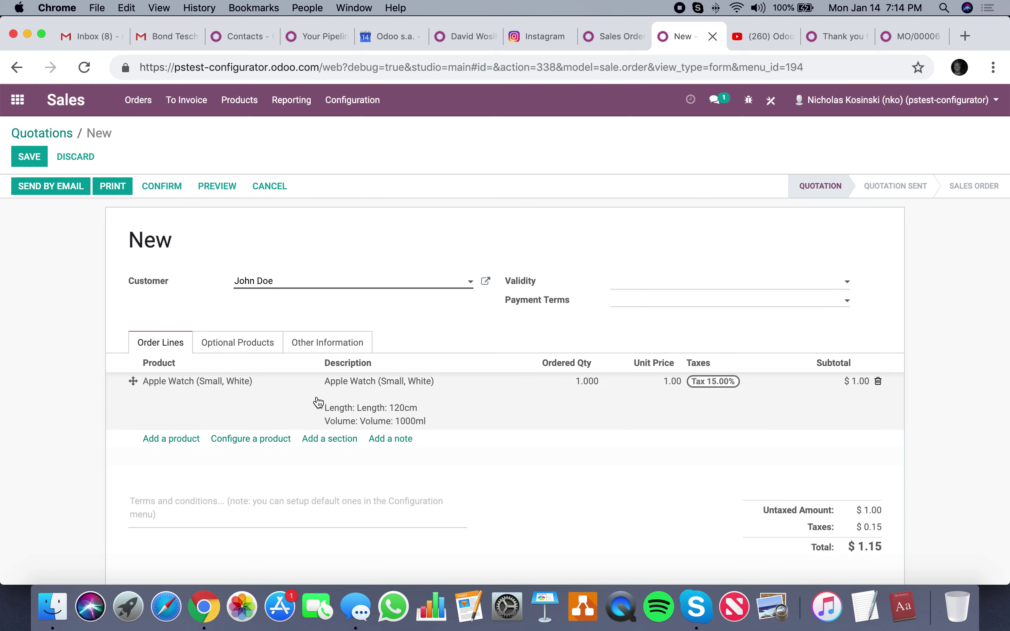
Confirm the quotation with the configured Apple Watch as a sales order
{"action": "mouse_move", "coordinate": [392, 409]}
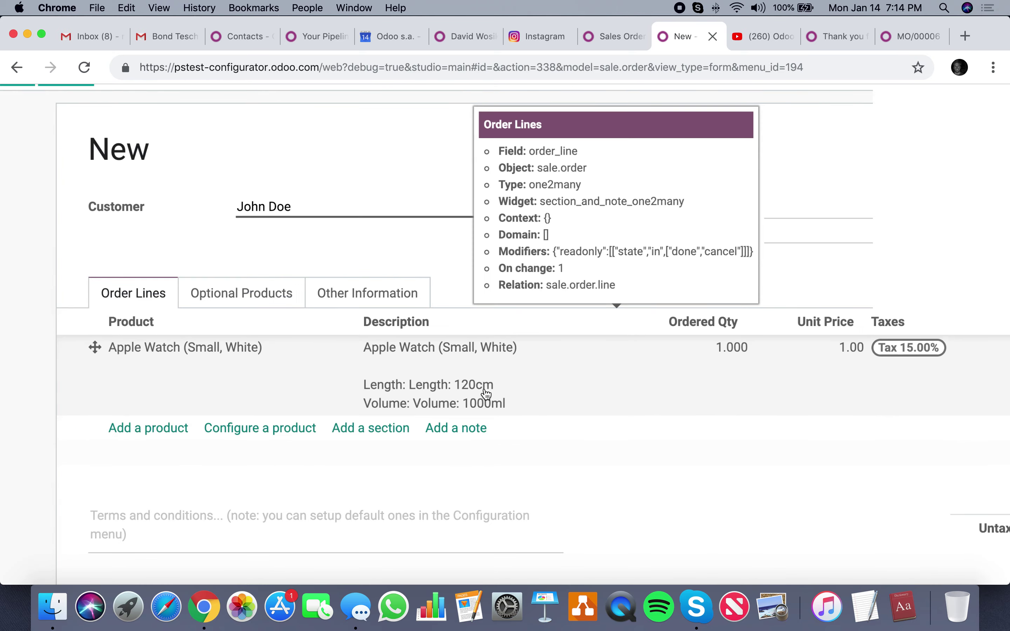
{"action": "left_click", "coordinate": [165, 186]}
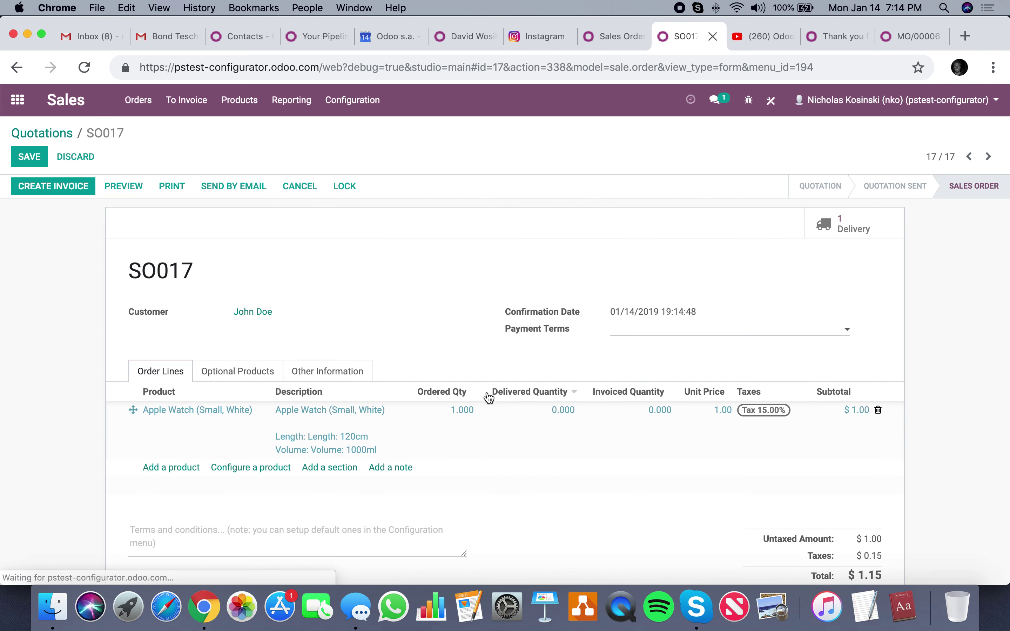
{"action": "mouse_move", "coordinate": [478, 397]}
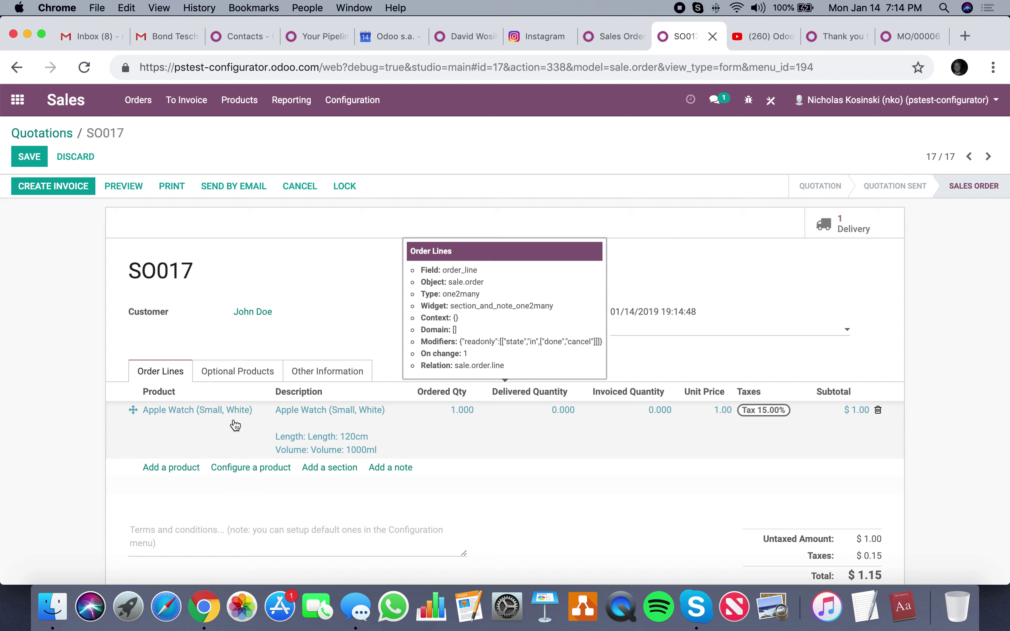
Switch to the Manufacturing app and open the manufacturing order generated for the Apple Watch (Small, White)
{"action": "left_click", "coordinate": [18, 106]}
{"action": "left_click", "coordinate": [677, 235]}
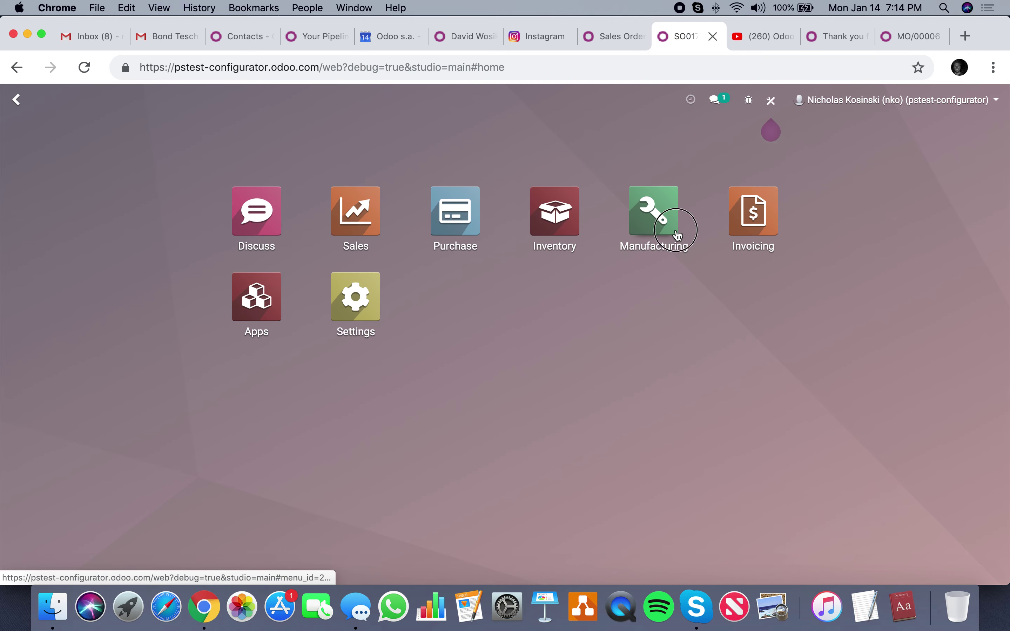
{"action": "left_click", "coordinate": [590, 220]}
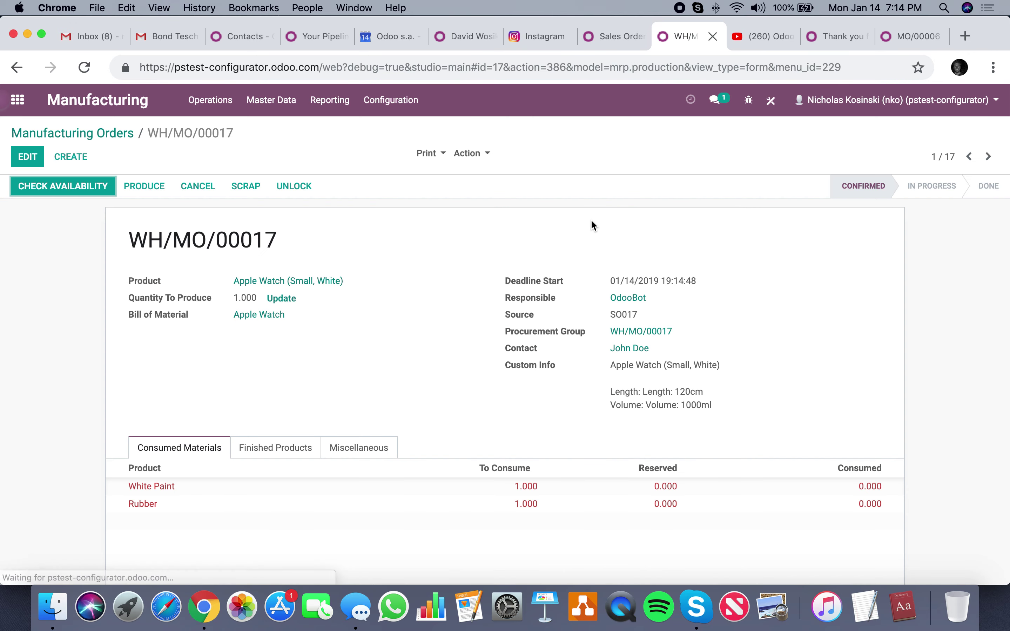
{"action": "scroll", "coordinate": [667, 398], "scroll_direction": "up", "scroll_amount": 5}
{"action": "scroll", "coordinate": [722, 408], "scroll_direction": "down", "scroll_amount": 5}
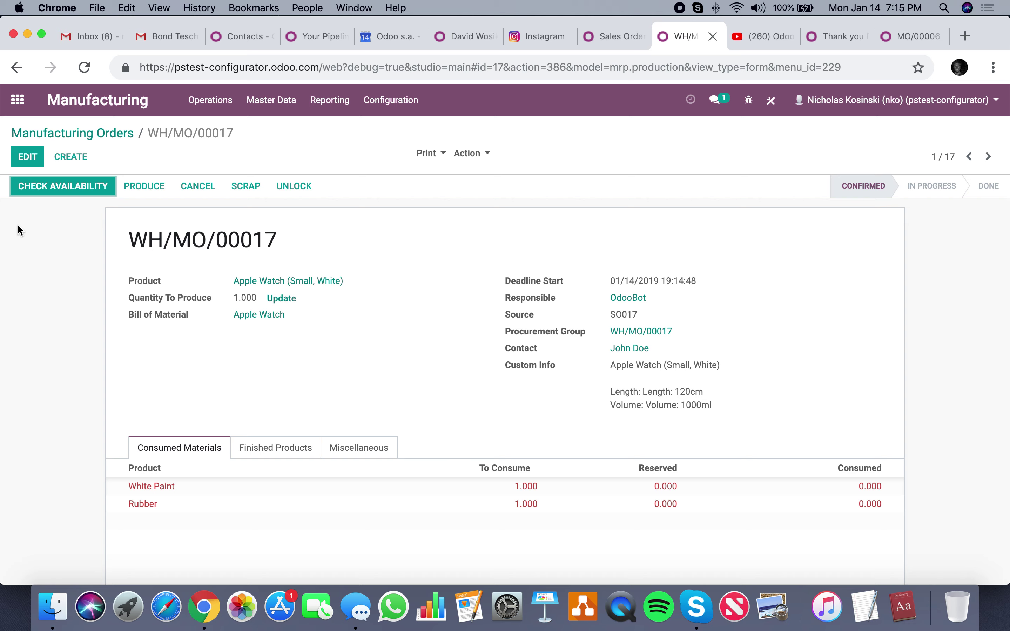
Put the manufacturing order into edit mode and unlock it so its consumed materials are editable
{"action": "left_click", "coordinate": [36, 161]}
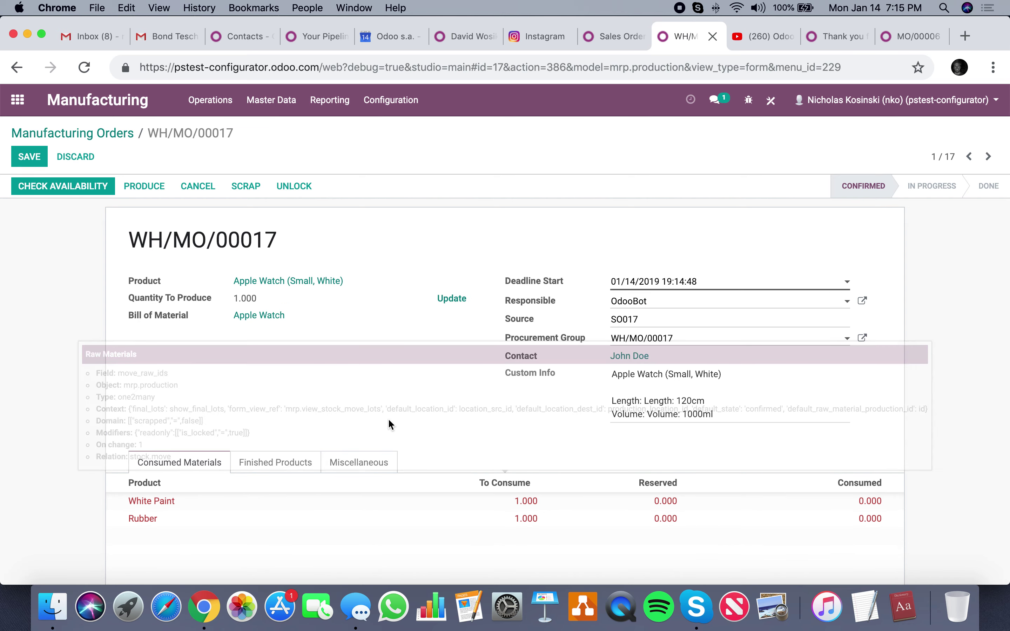
{"action": "left_click", "coordinate": [685, 503]}
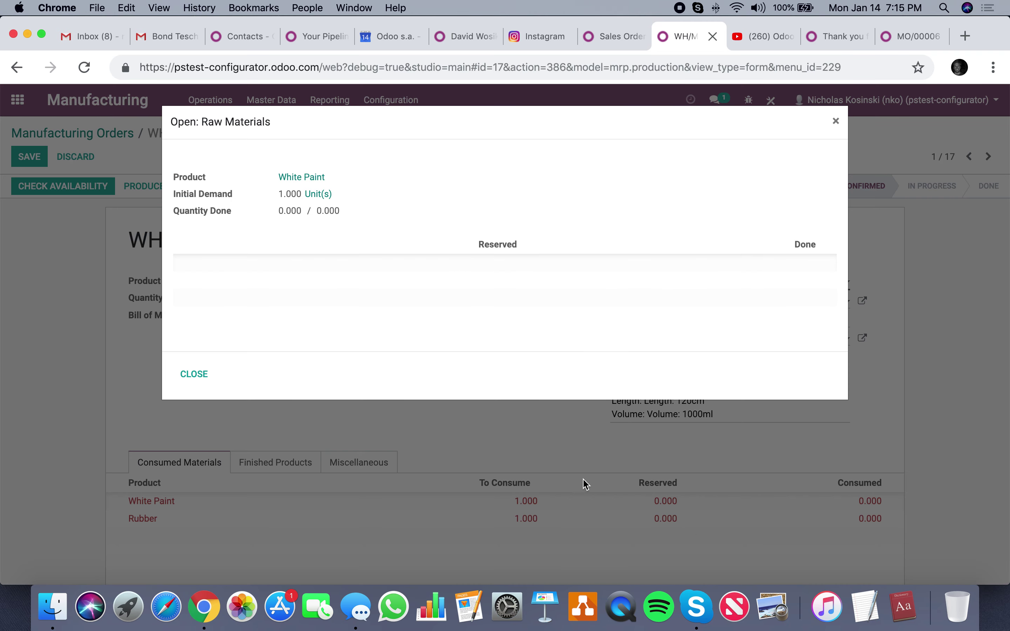
{"action": "left_click", "coordinate": [203, 374]}
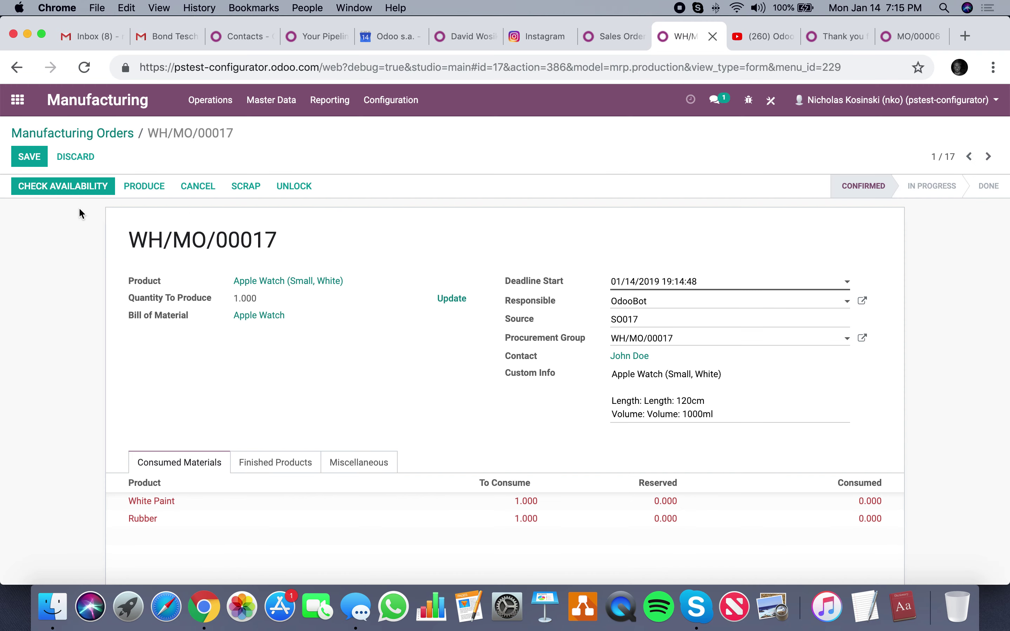
{"action": "left_click", "coordinate": [294, 188]}
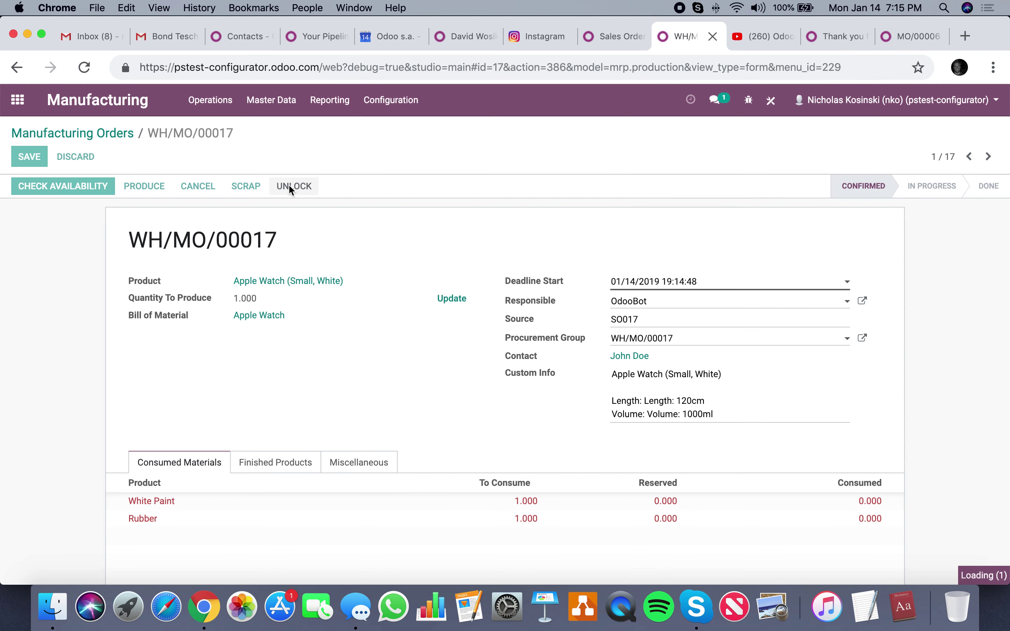
{"action": "left_click", "coordinate": [631, 481]}
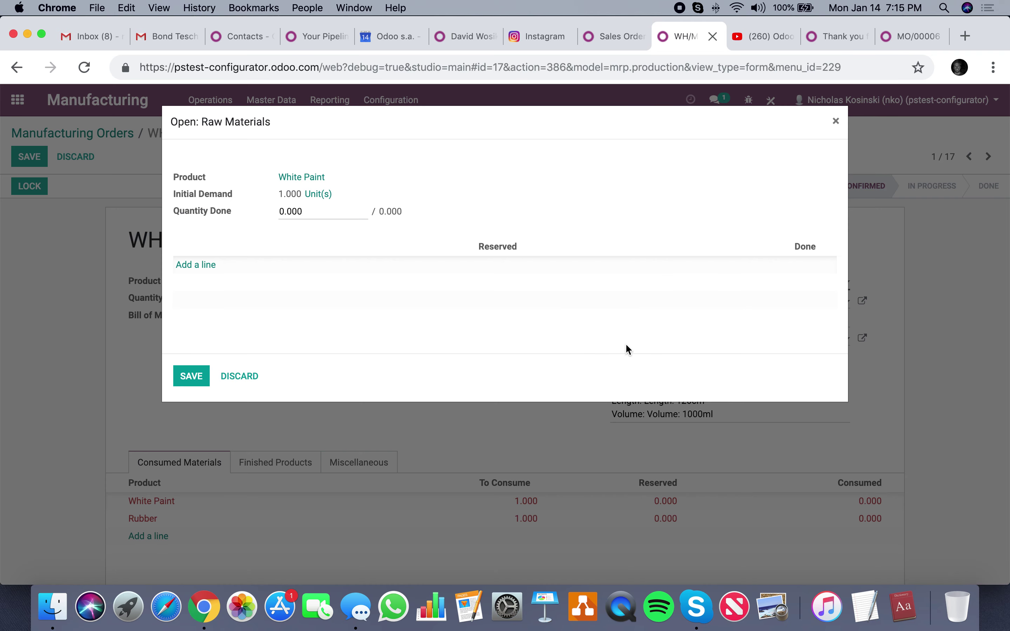
{"action": "left_click_drag", "start_coordinate": [339, 217], "coordinate": [246, 217]}
{"action": "type", "text": ".5"}
{"action": "left_click", "coordinate": [250, 376]}
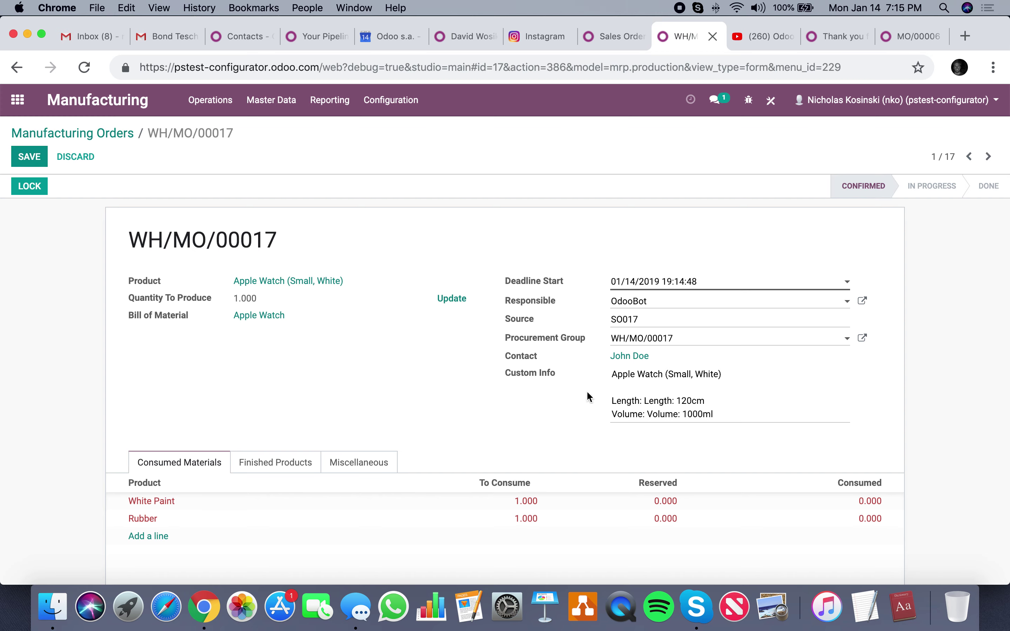
Set the quantity done of the White Paint raw material to 0.5 and save the line
{"action": "left_click", "coordinate": [669, 498]}
{"action": "left_click", "coordinate": [288, 210]}
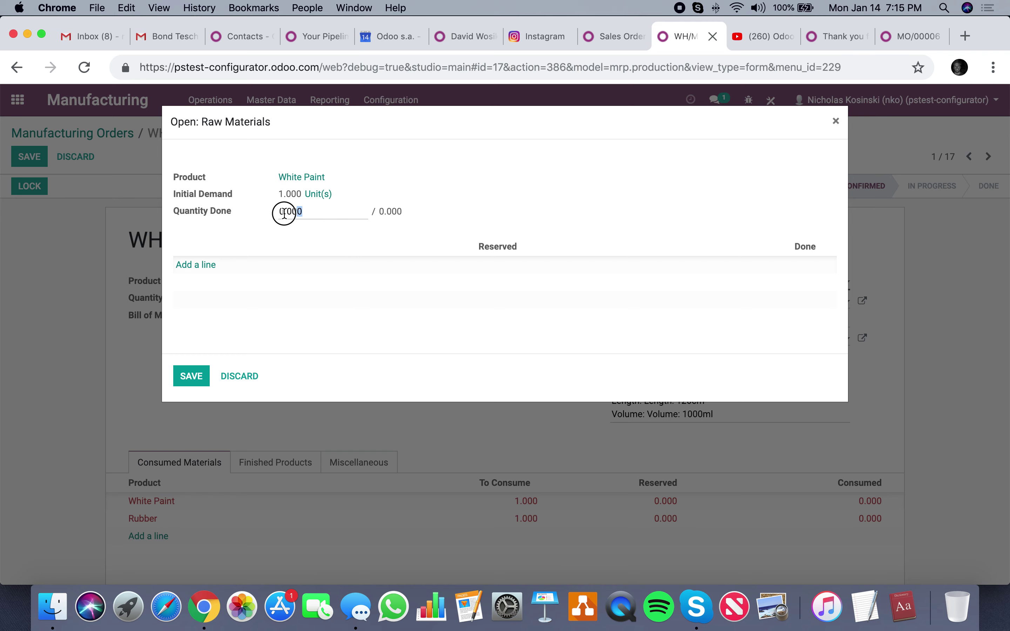
{"action": "type", "text": "1"}
{"action": "left_click", "coordinate": [193, 383]}
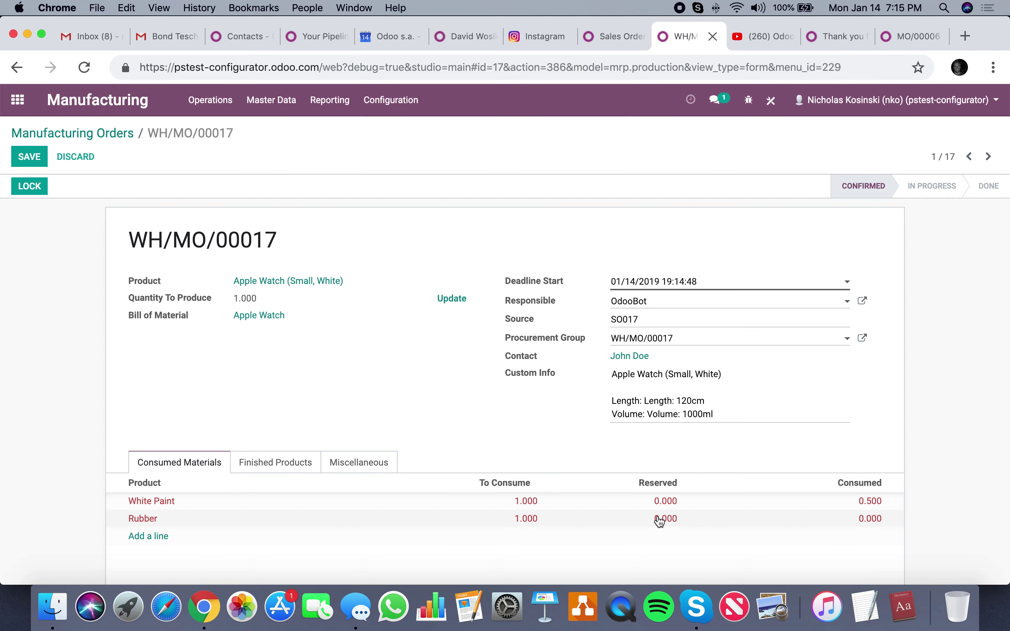
Set the quantity done of the Rubber raw material to 0.9, and save and lock the manufacturing order
{"action": "mouse_move", "coordinate": [669, 526]}
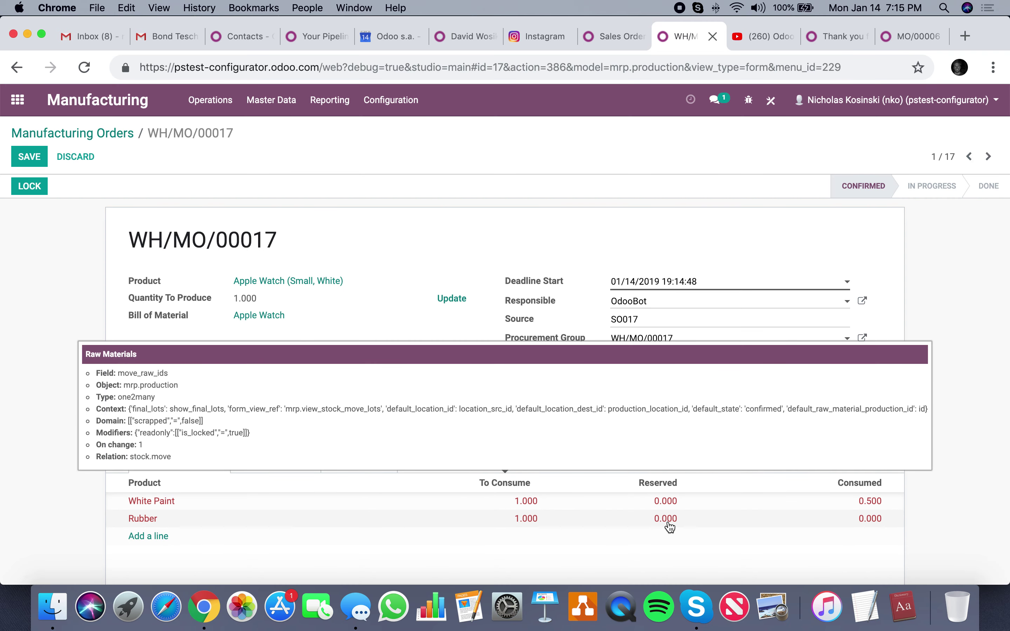
{"action": "left_click", "coordinate": [666, 526]}
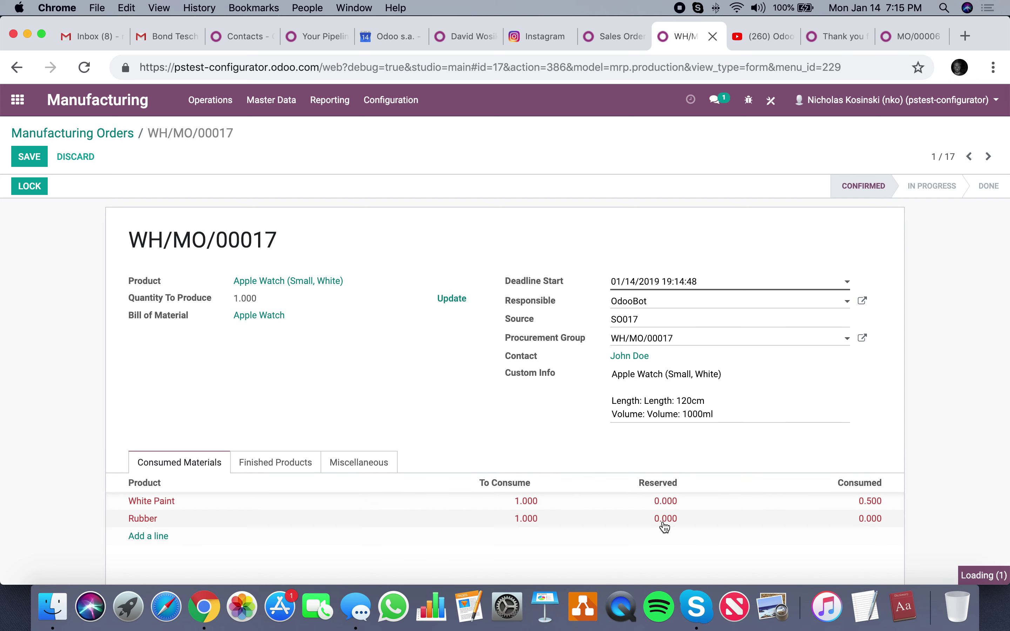
{"action": "left_click", "coordinate": [179, 211]}
{"action": "type", "text": "9"}
{"action": "left_click", "coordinate": [192, 376]}
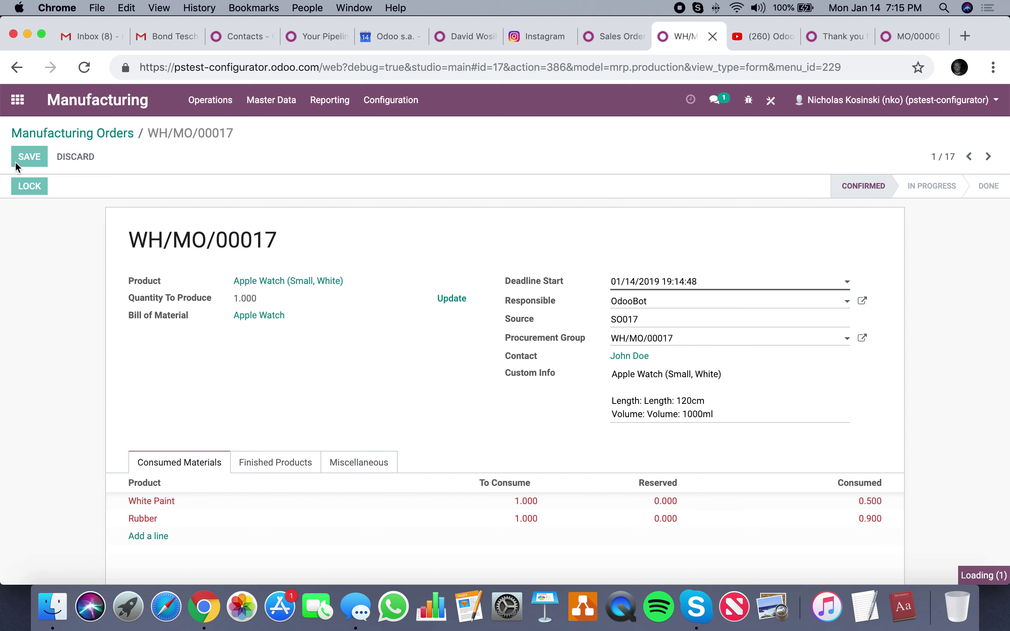
{"action": "left_click", "coordinate": [16, 162]}
{"action": "left_click", "coordinate": [26, 189]}
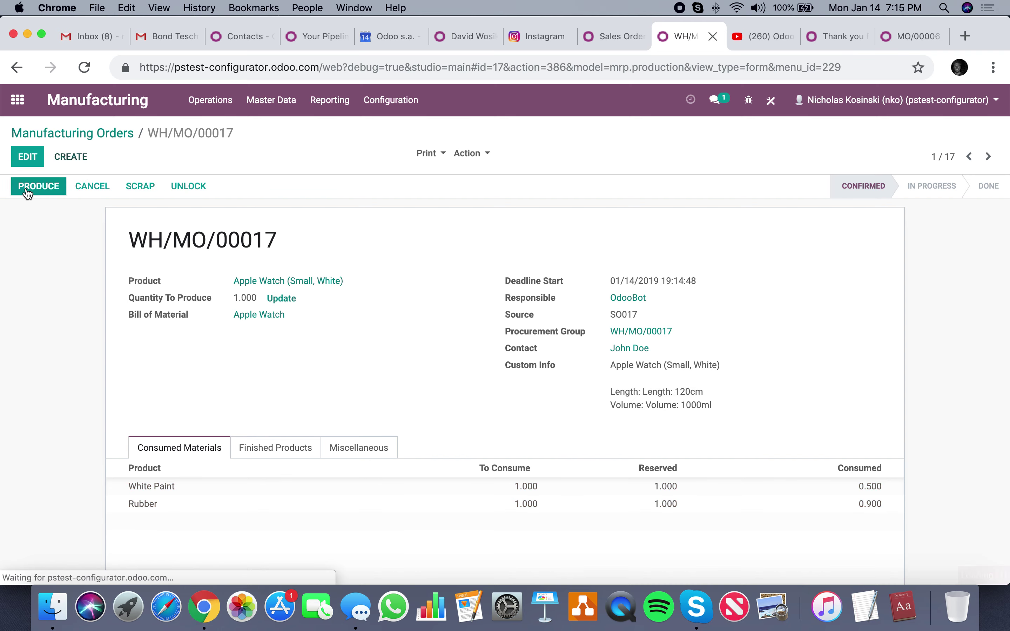
Record the production of one Apple Watch with consumed quantities of 0.9 for Rubber and 0.5 for White Paint
{"action": "left_click", "coordinate": [24, 190]}
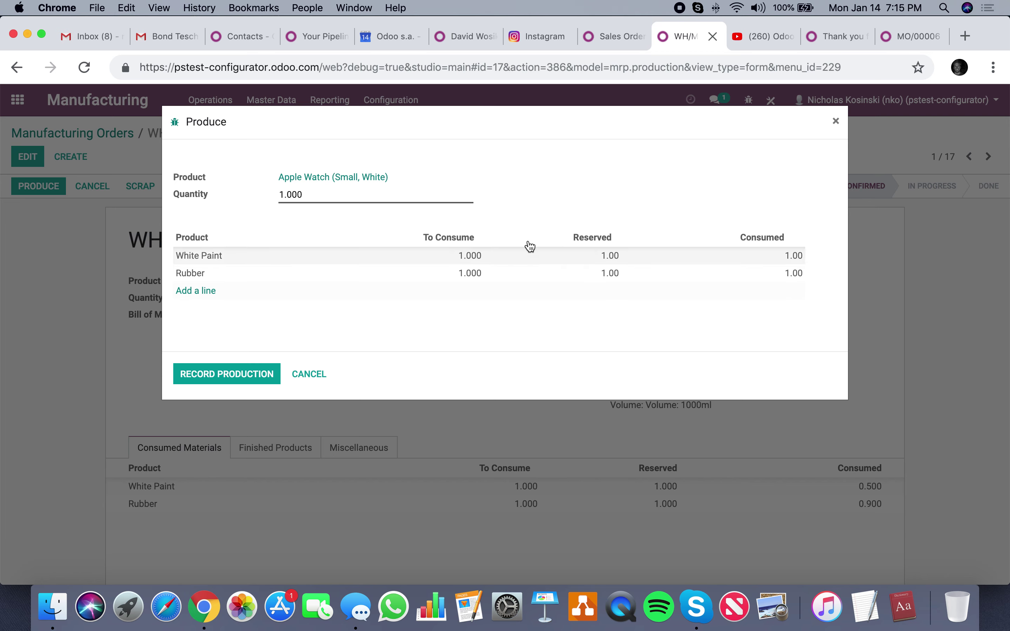
{"action": "left_click", "coordinate": [744, 272]}
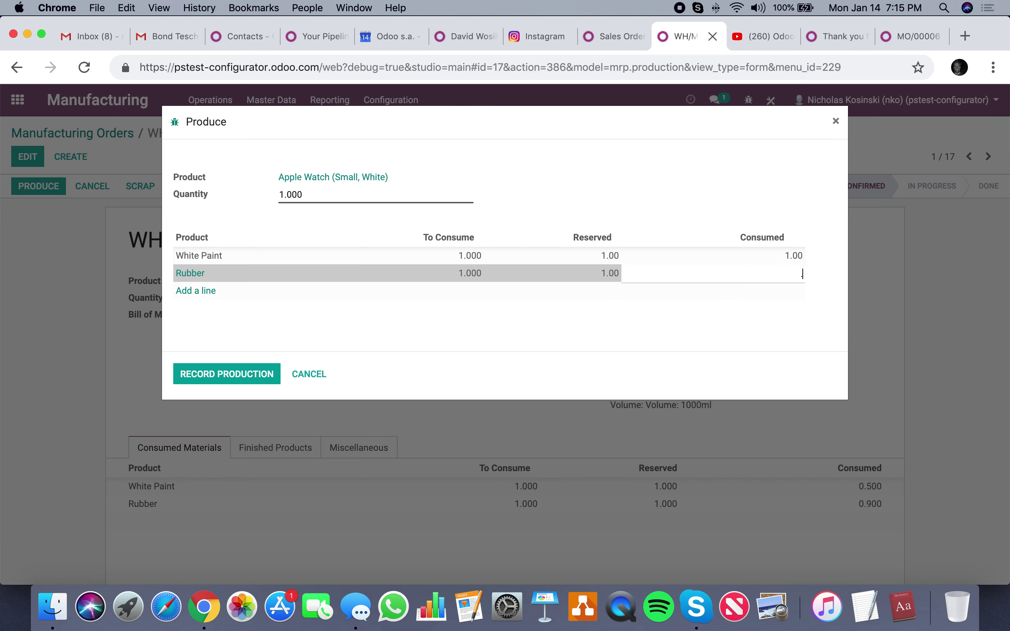
{"action": "left_click", "coordinate": [790, 255]}
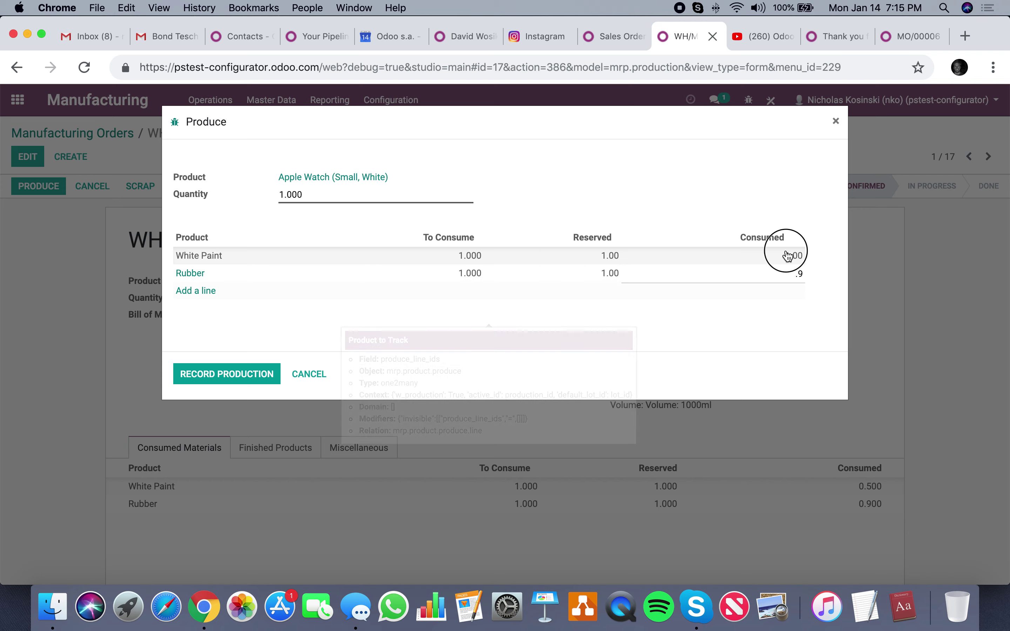
{"action": "left_click", "coordinate": [796, 200]}
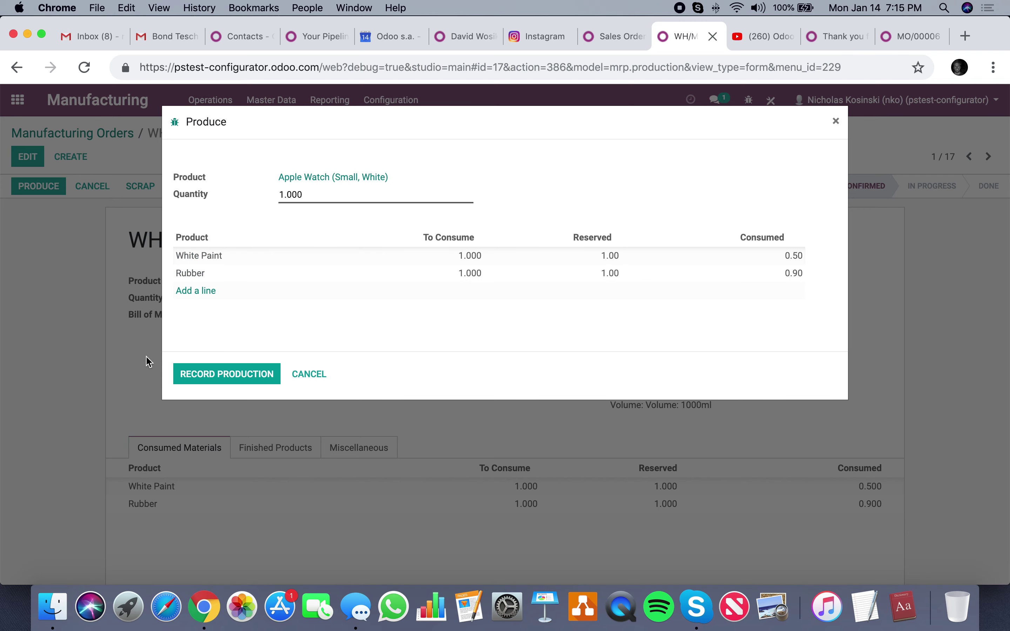
{"action": "left_click", "coordinate": [221, 381]}
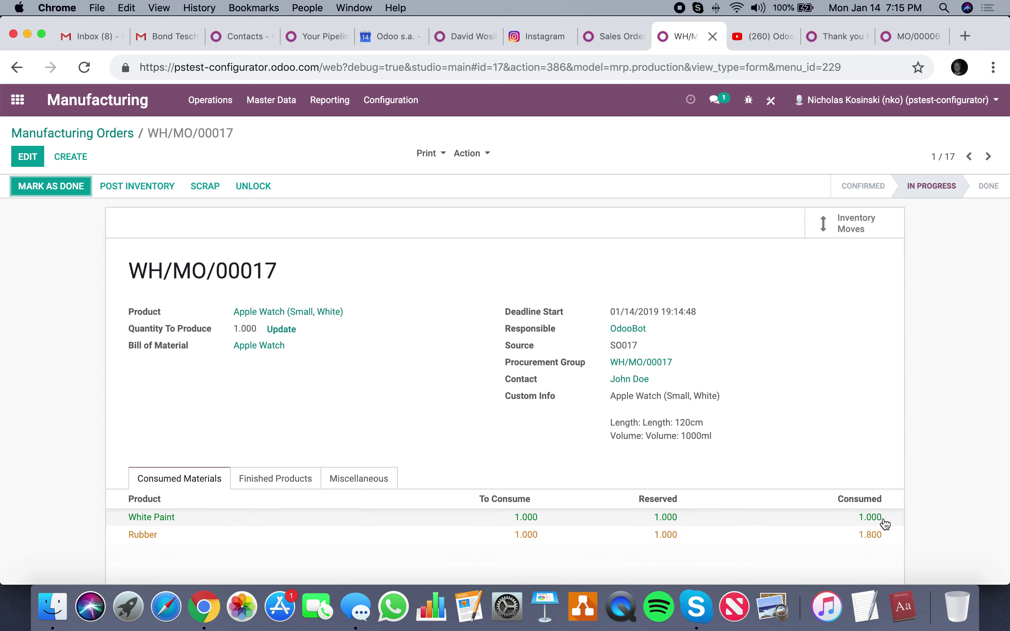
Check the finished products and consumed materials of the manufacturing order, and mark the order as done
{"action": "scroll", "coordinate": [884, 524], "scroll_direction": "down", "scroll_amount": 5}
{"action": "scroll", "coordinate": [884, 523], "scroll_direction": "up", "scroll_amount": 5}
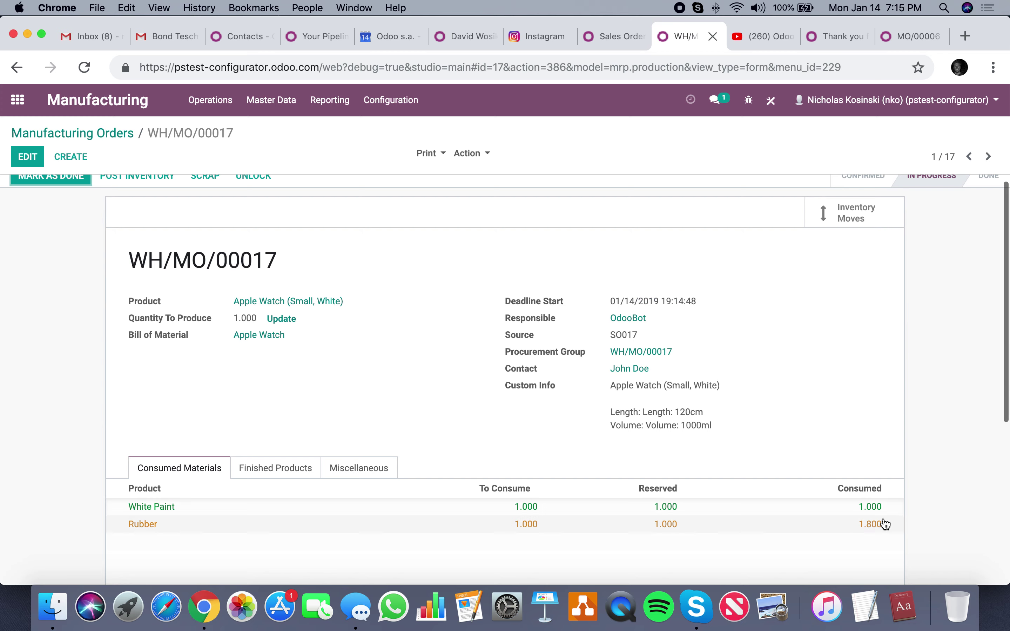
{"action": "left_click", "coordinate": [295, 467]}
{"action": "left_click", "coordinate": [339, 467]}
{"action": "left_click", "coordinate": [236, 467]}
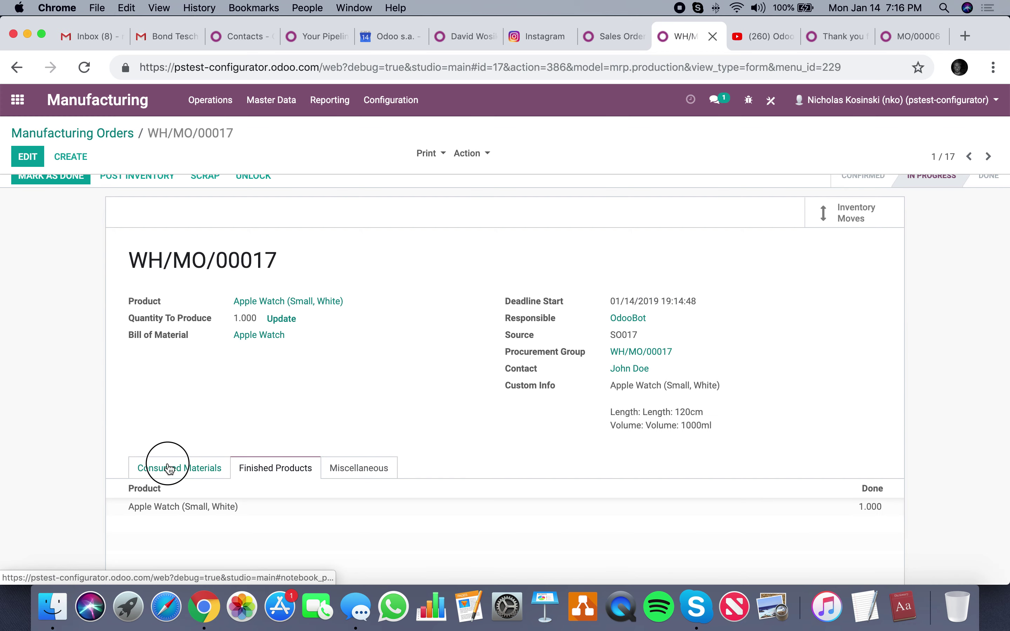
{"action": "left_click", "coordinate": [169, 467]}
{"action": "scroll", "coordinate": [83, 167], "scroll_direction": "up", "scroll_amount": 1}
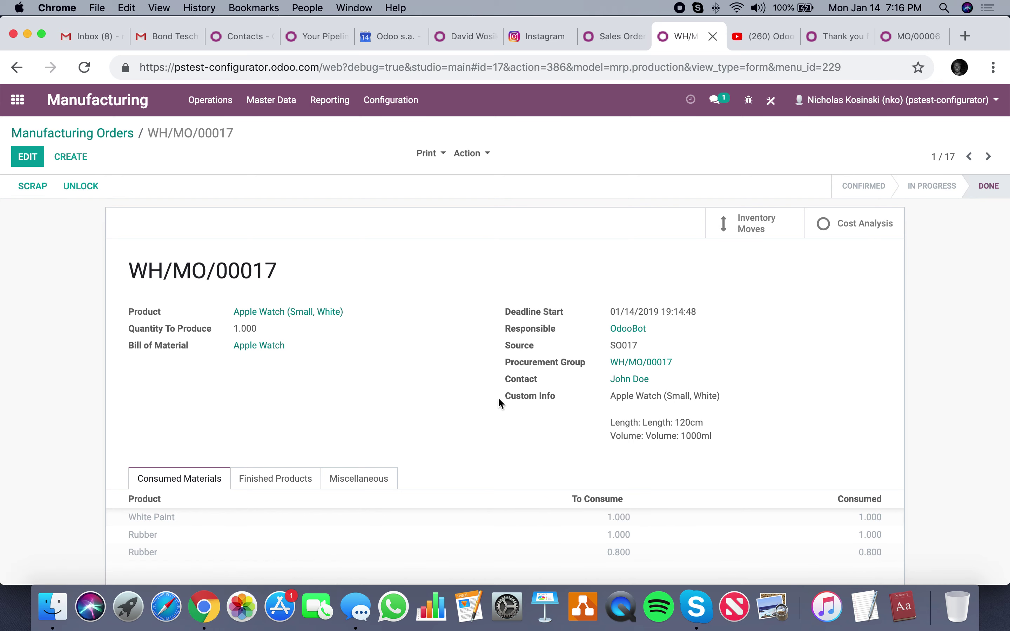
Leave the completed manufacturing order and switch to the Sales app
{"action": "left_click", "coordinate": [82, 134]}
{"action": "left_click", "coordinate": [17, 100]}
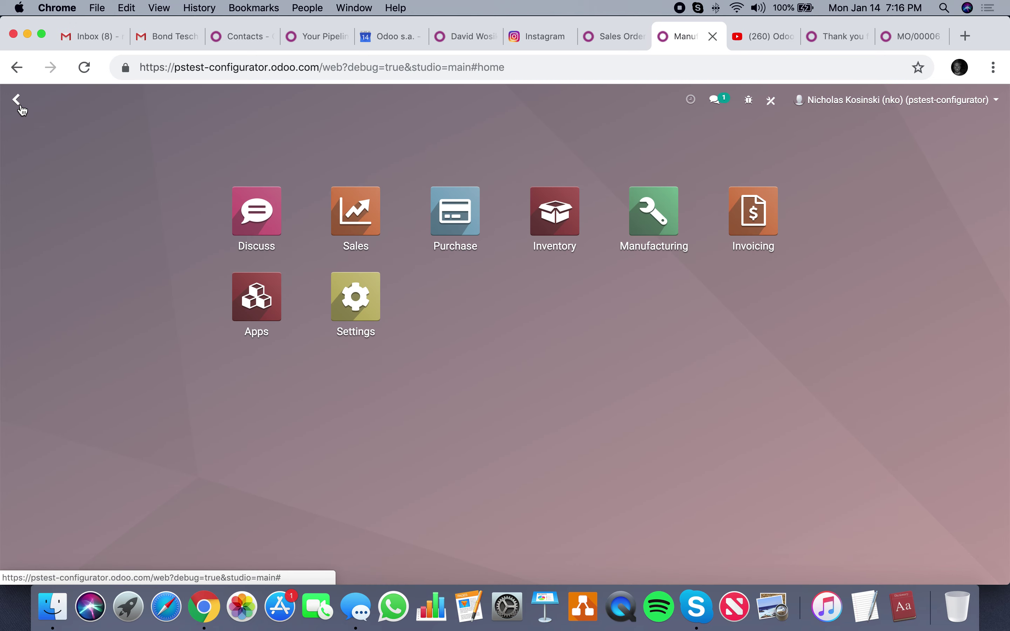
{"action": "type", "text": "sales"}
{"action": "key", "text": "Return"}
{"action": "left_click", "coordinate": [37, 168]}
{"action": "left_click", "coordinate": [288, 279]}
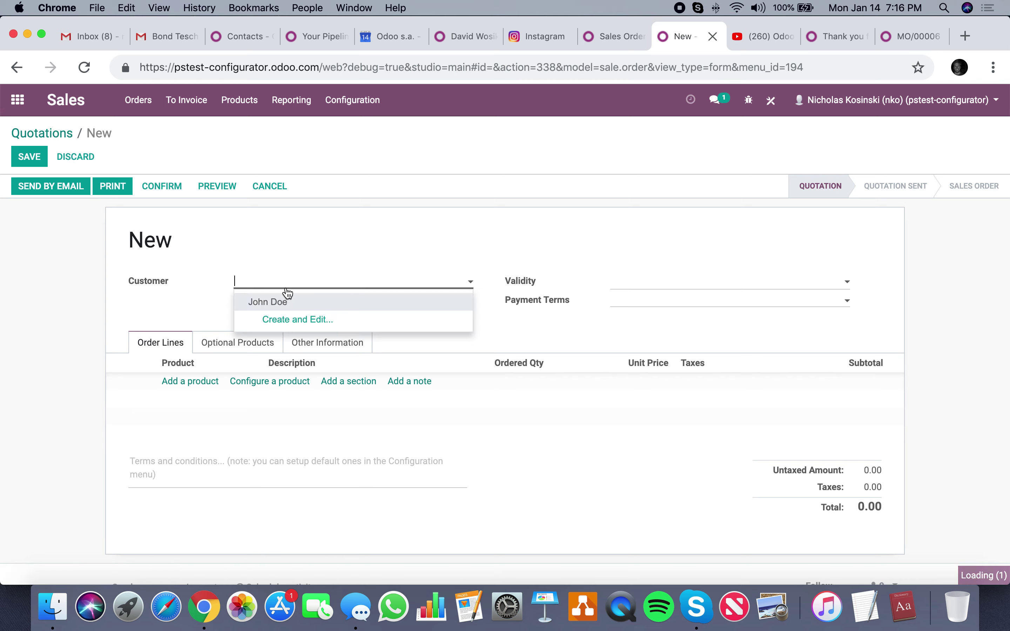
{"action": "left_click", "coordinate": [300, 292]}
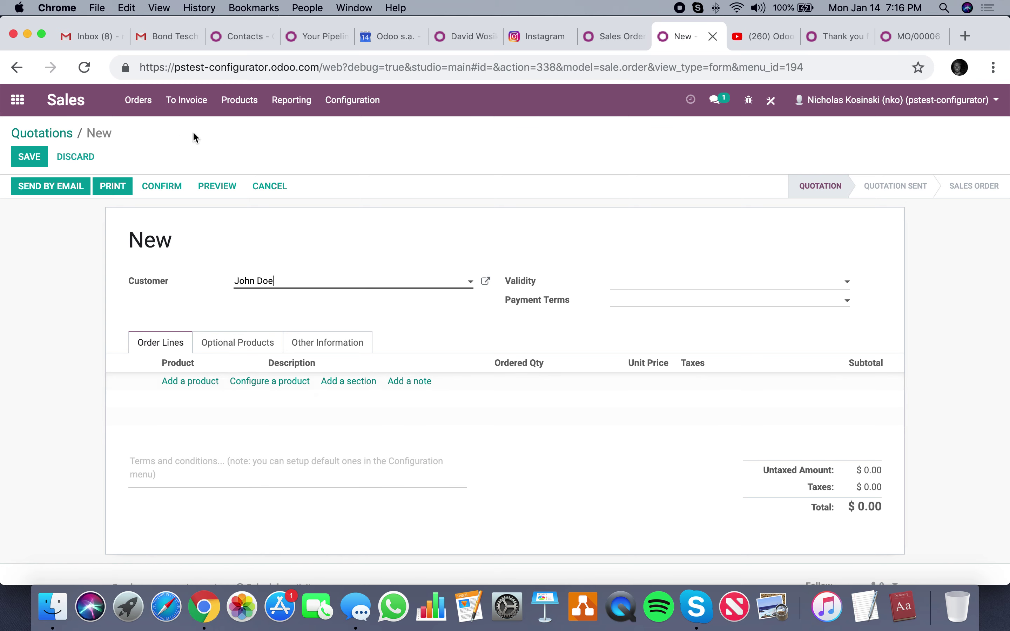
Open the Product Variants list, discarding the unsaved quotation
{"action": "left_click", "coordinate": [239, 100]}
{"action": "left_click", "coordinate": [239, 101]}
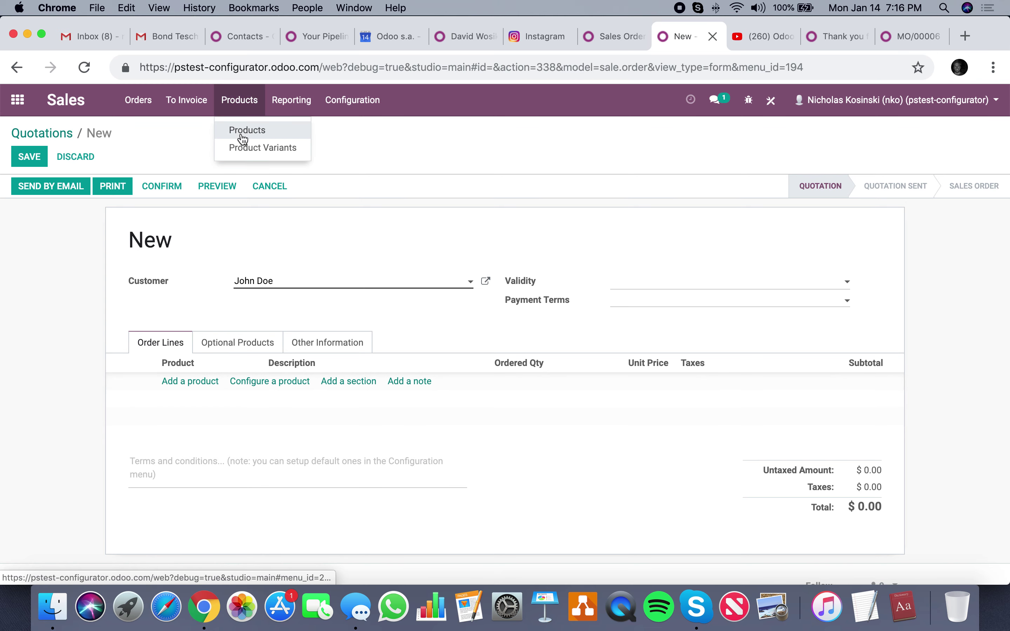
{"action": "left_click", "coordinate": [242, 130]}
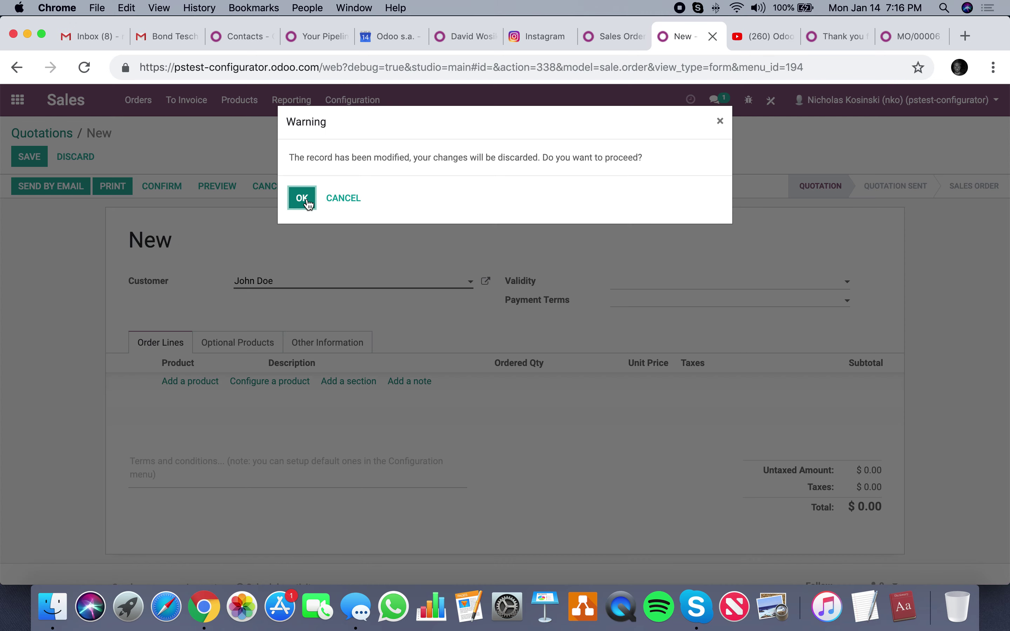
{"action": "left_click", "coordinate": [307, 201]}
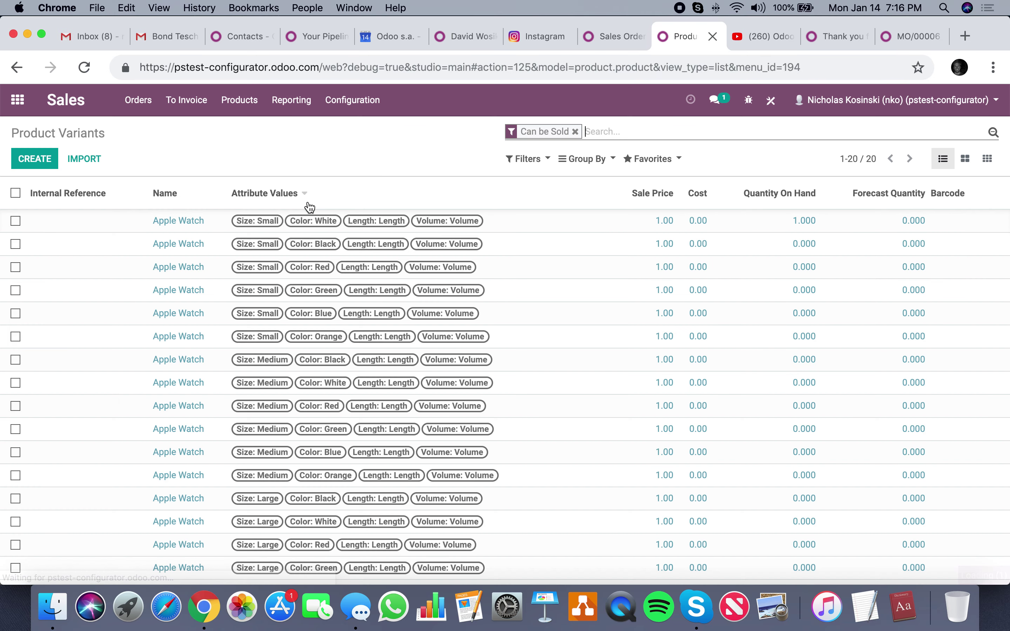
Open the Apple Watch product from the product list and start editing its variant attributes
{"action": "left_click", "coordinate": [259, 99]}
{"action": "left_click", "coordinate": [261, 131]}
{"action": "left_click", "coordinate": [214, 215]}
{"action": "left_click", "coordinate": [29, 157]}
{"action": "left_click", "coordinate": [255, 362]}
Change the display type of the product's Length attribute to Radio and save the attribute
{"action": "left_click", "coordinate": [244, 444]}
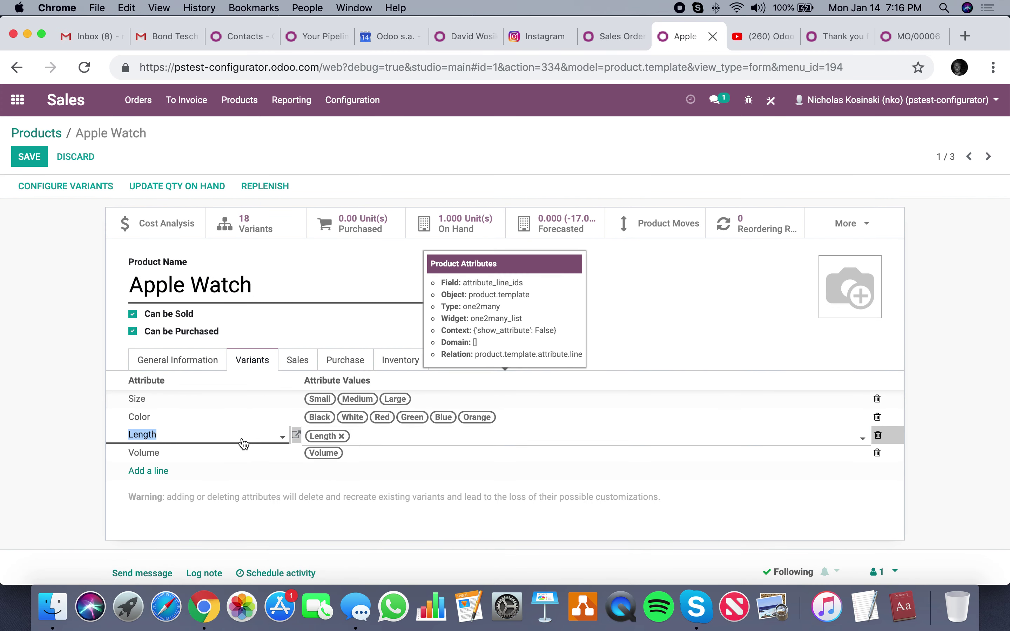
{"action": "left_click", "coordinate": [297, 436]}
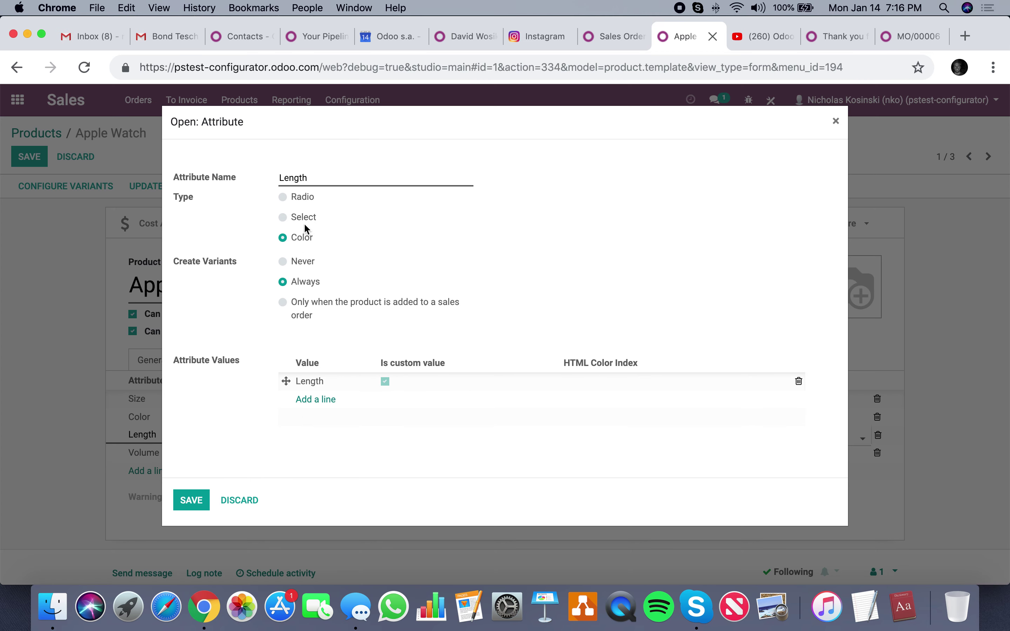
{"action": "left_click", "coordinate": [305, 198]}
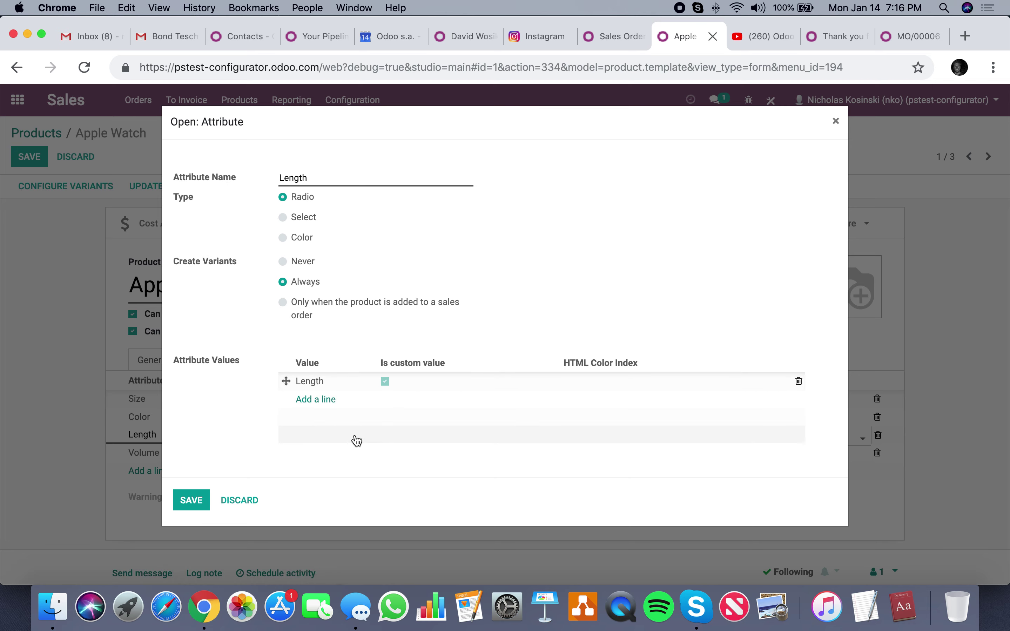
{"action": "left_click", "coordinate": [196, 502]}
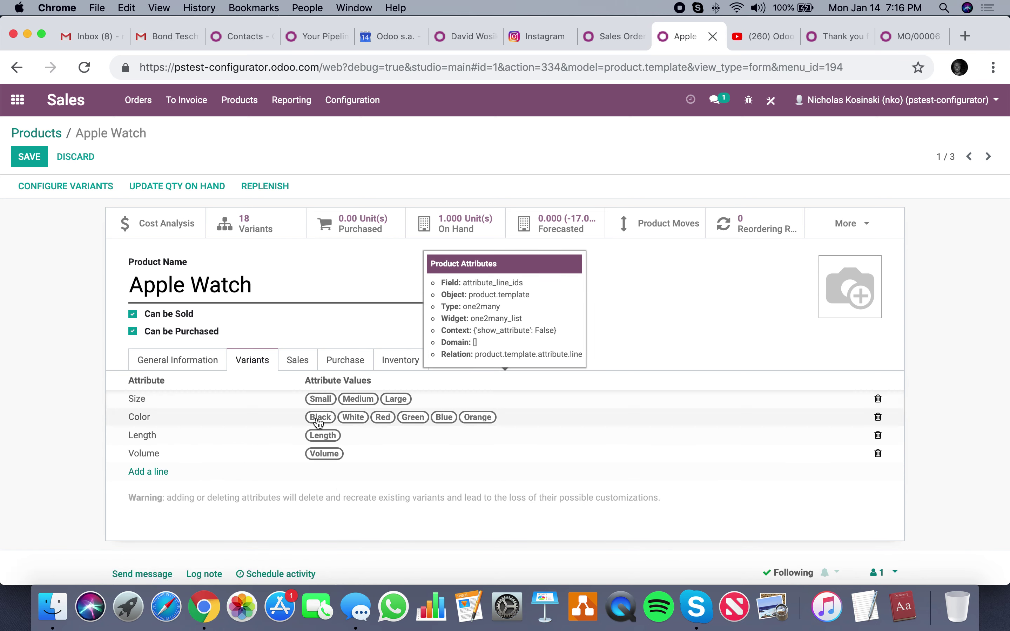
Mark the Small value of the Size attribute as a custom value and save the attribute
{"action": "left_click", "coordinate": [393, 408]}
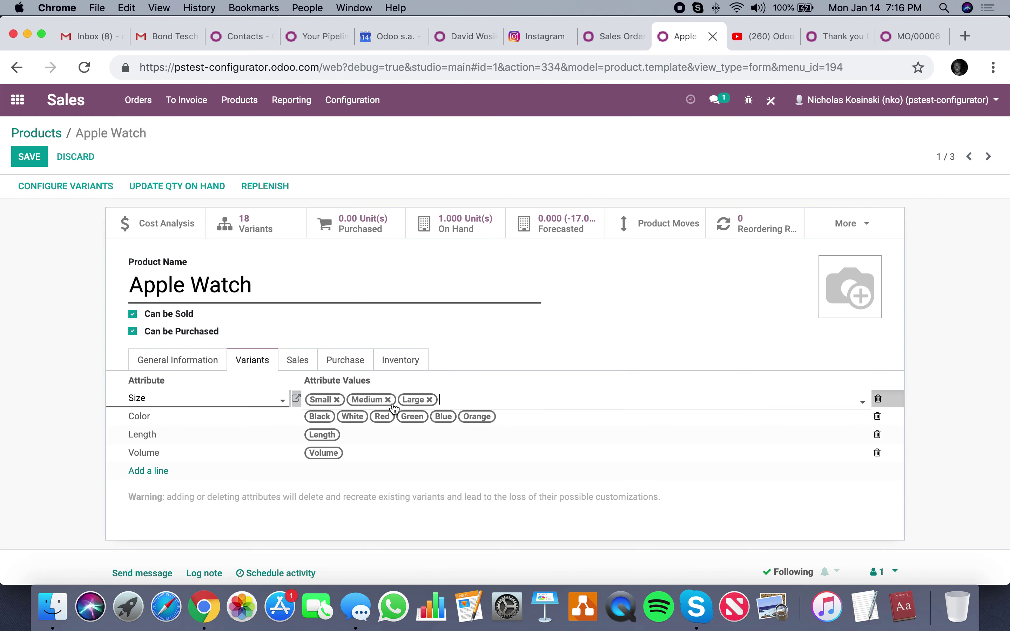
{"action": "left_click", "coordinate": [295, 401]}
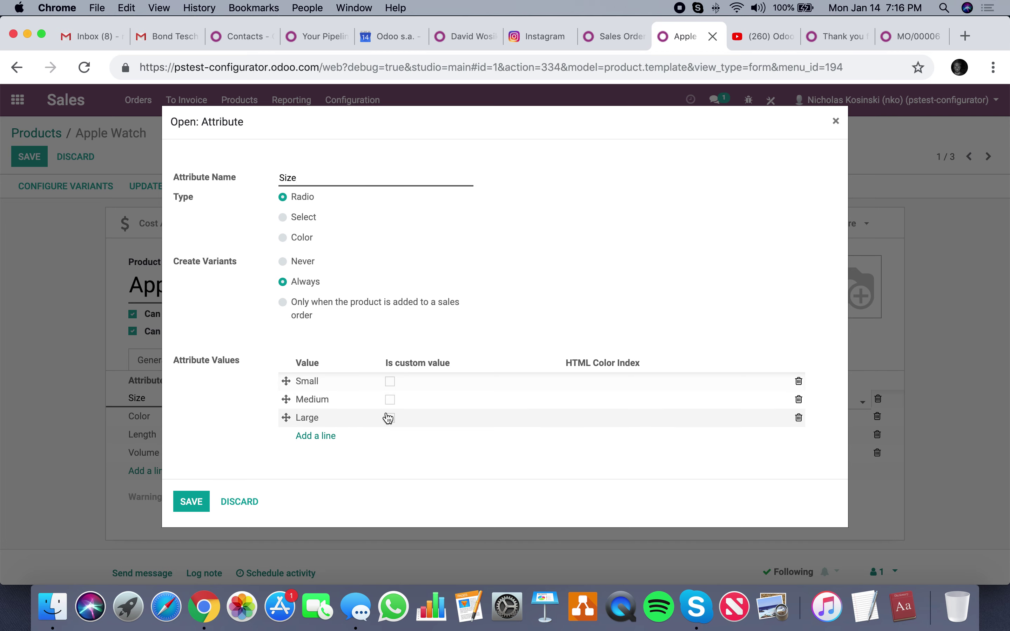
{"action": "left_click", "coordinate": [391, 381]}
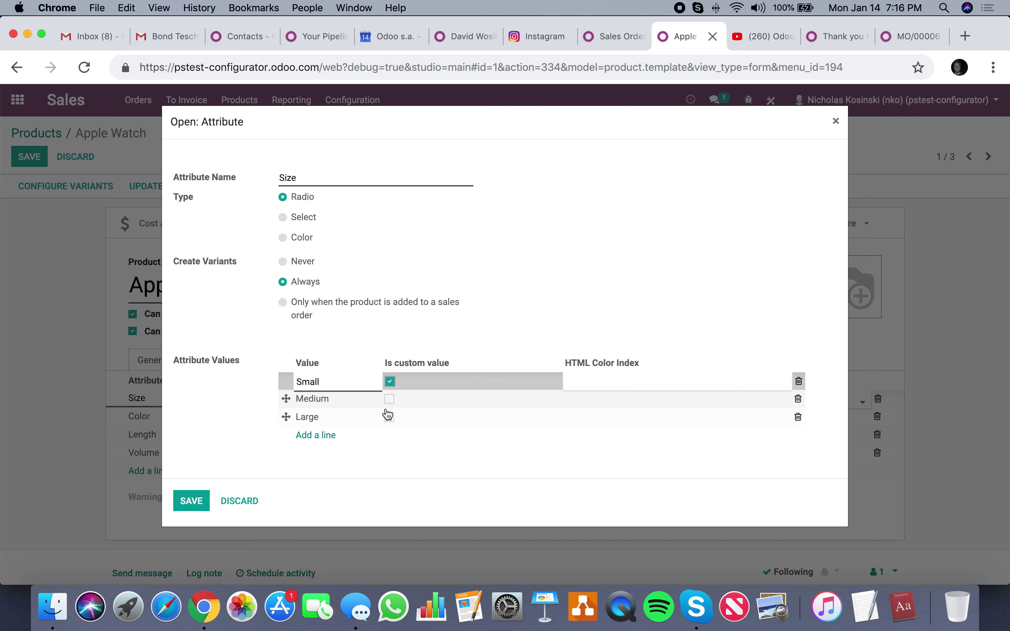
{"action": "left_click", "coordinate": [191, 501]}
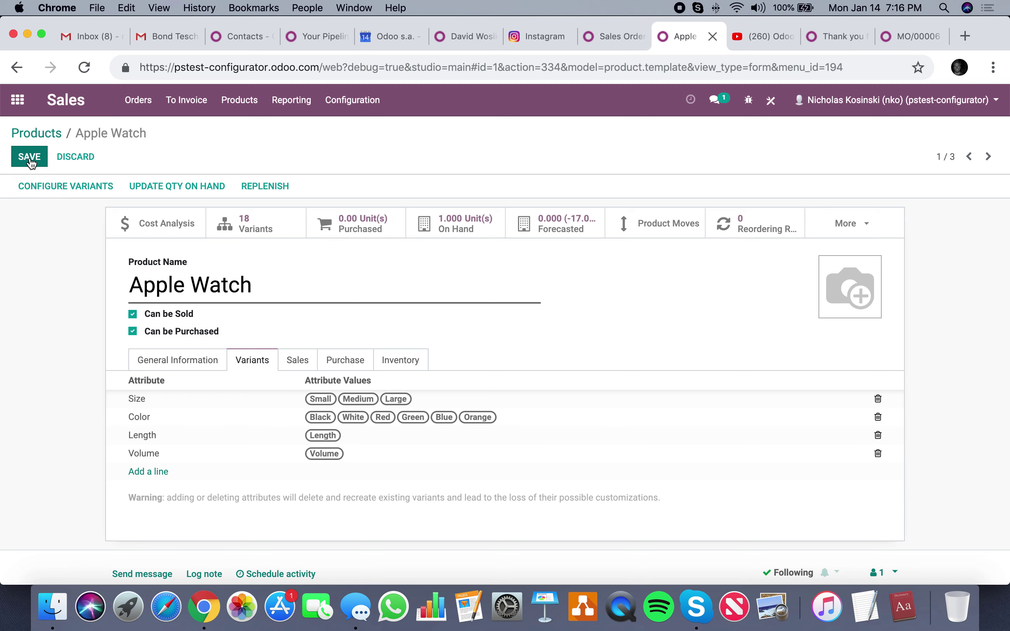
Save the Apple Watch product and look at its Size attribute values
{"action": "left_click", "coordinate": [31, 159]}
{"action": "left_click", "coordinate": [35, 136]}
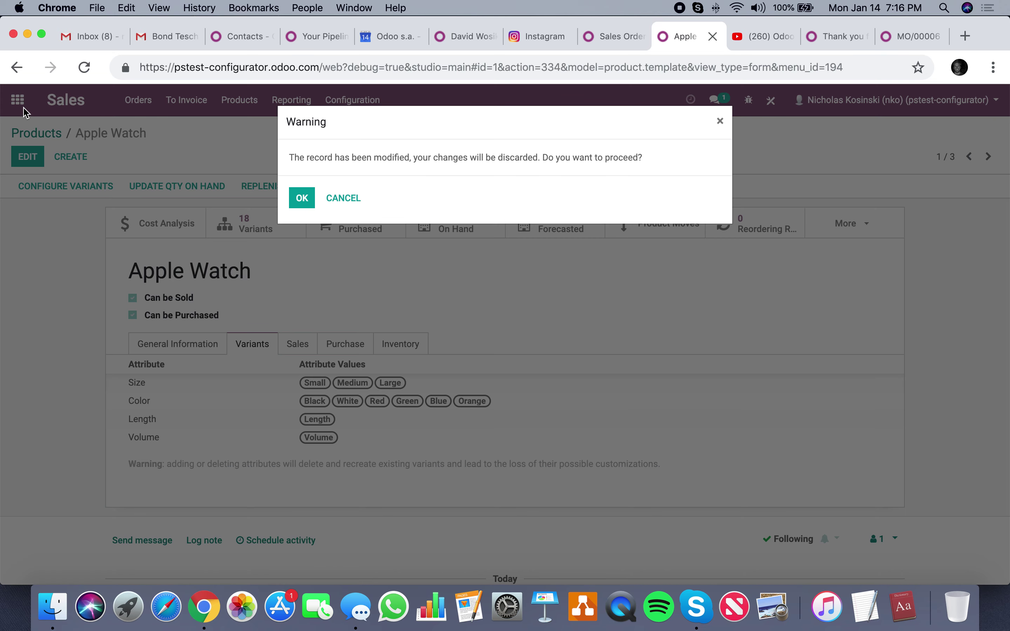
{"action": "left_click", "coordinate": [340, 199]}
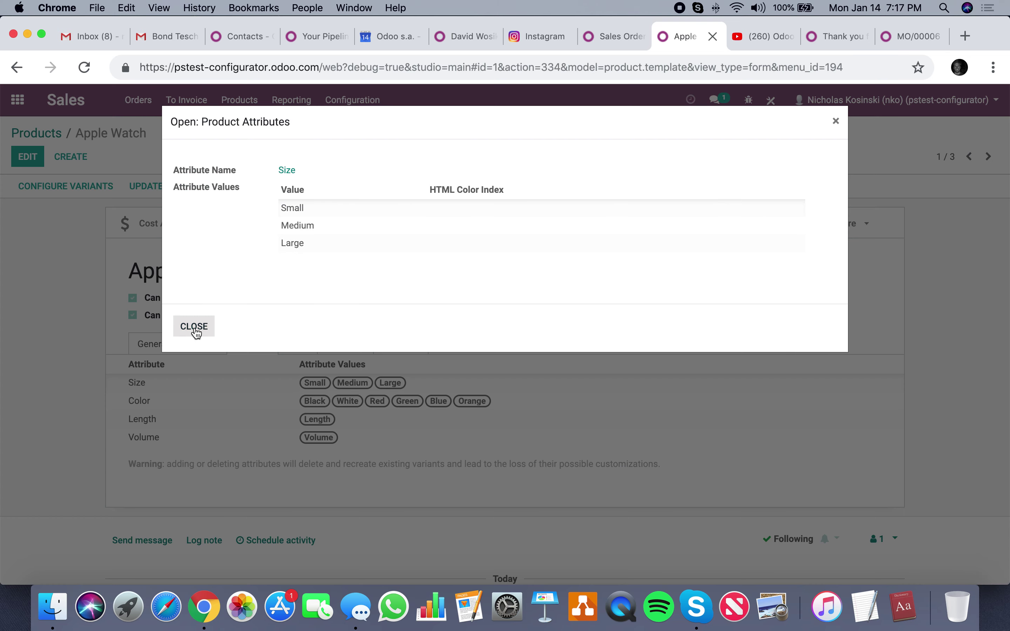
{"action": "left_click", "coordinate": [194, 328]}
Reopen the product's Size attribute and save it again, and save and leave the Apple Watch product
{"action": "left_click", "coordinate": [276, 383]}
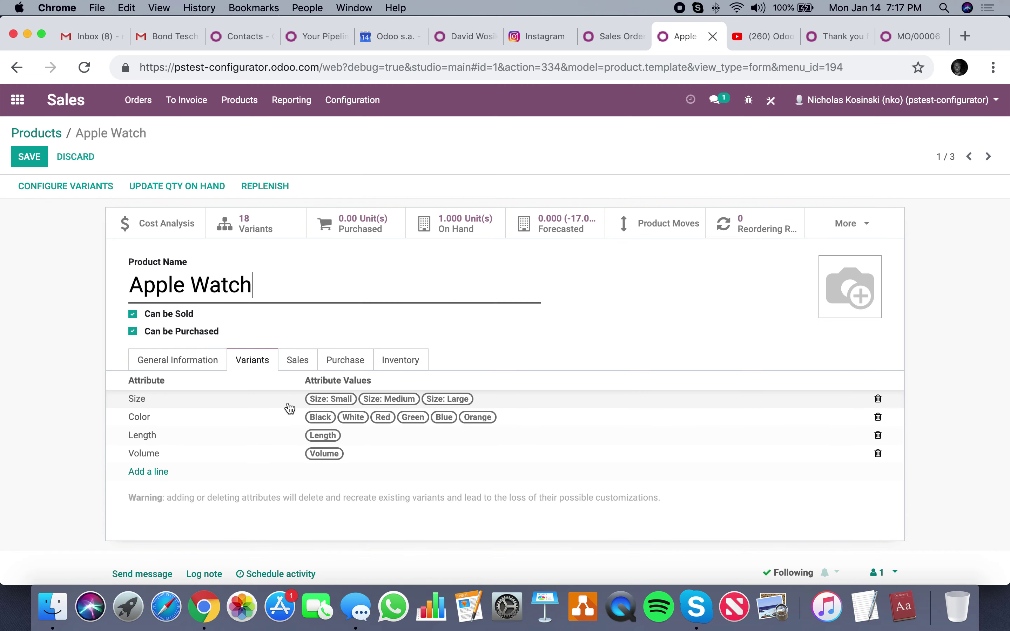
{"action": "left_click", "coordinate": [297, 400]}
{"action": "left_click", "coordinate": [201, 497]}
{"action": "left_click", "coordinate": [29, 156]}
{"action": "left_click", "coordinate": [31, 127]}
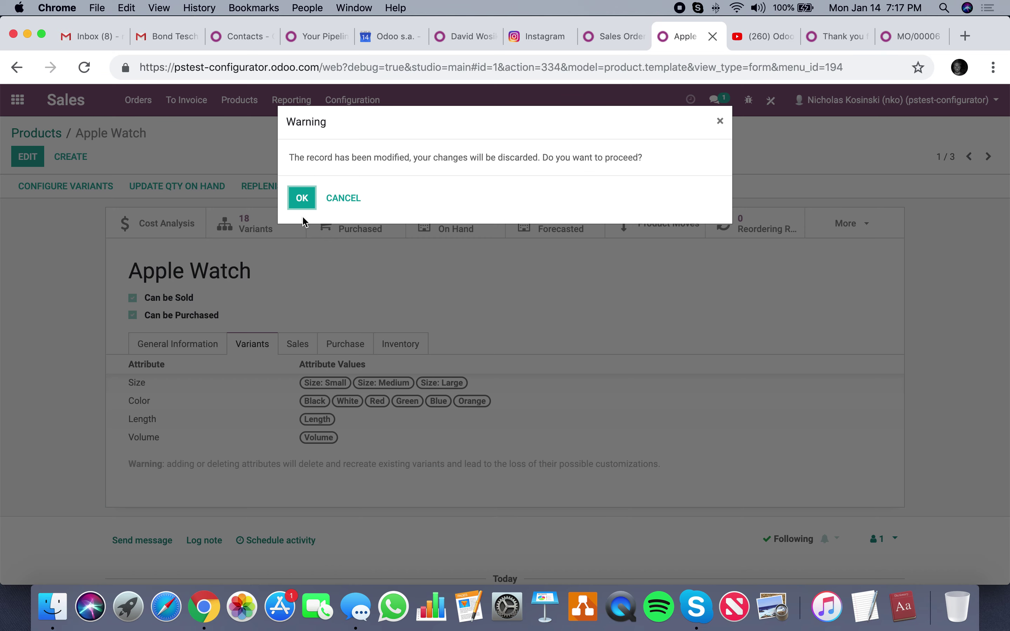
{"action": "left_click", "coordinate": [307, 204]}
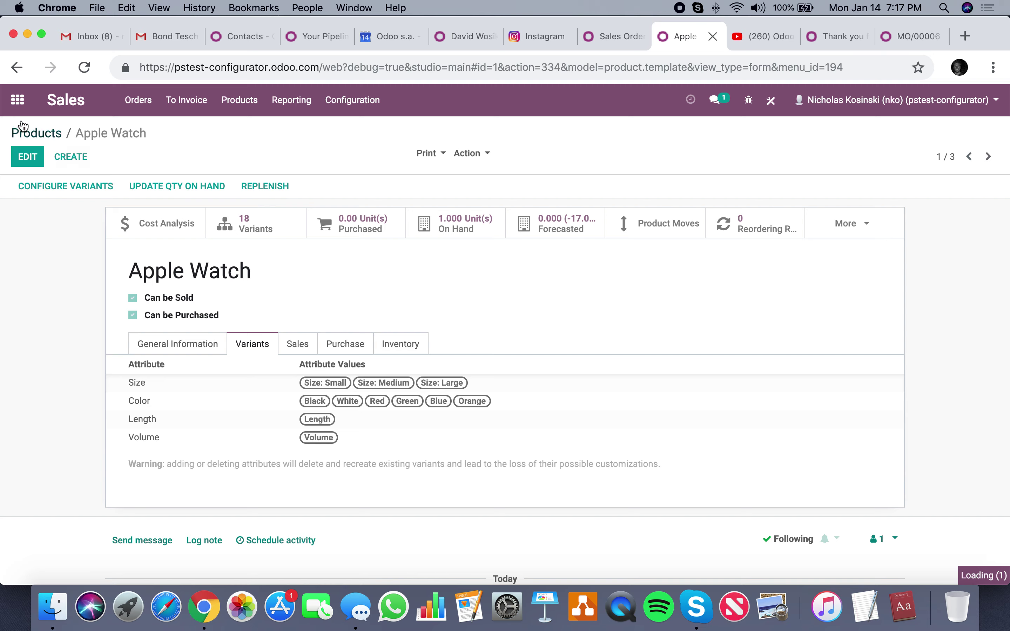
Create a new quotation in the Sales app and select the customer
{"action": "left_click", "coordinate": [17, 102]}
{"action": "type", "text": "sale"}
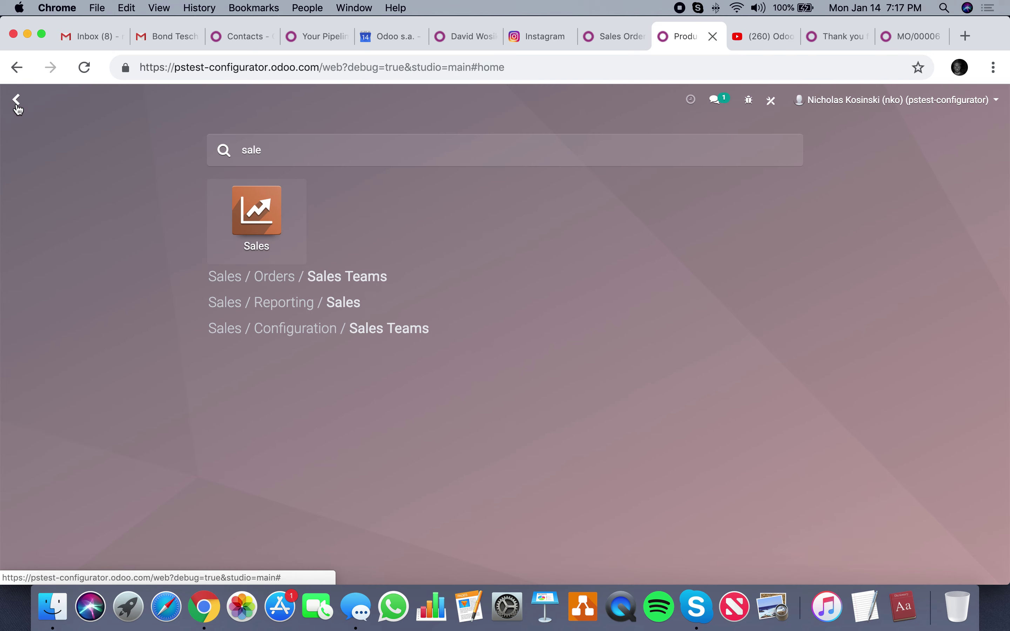
{"action": "key", "text": "Return"}
{"action": "left_click", "coordinate": [30, 157]}
{"action": "left_click", "coordinate": [279, 282]}
{"action": "left_click", "coordinate": [273, 300]}
Configure an Apple Watch for the quotation, entering "1.5 inch wristband" as the custom value of size Small
{"action": "left_click", "coordinate": [191, 381]}
{"action": "left_click", "coordinate": [235, 400]}
{"action": "left_click", "coordinate": [293, 180]}
{"action": "left_click", "coordinate": [297, 190]}
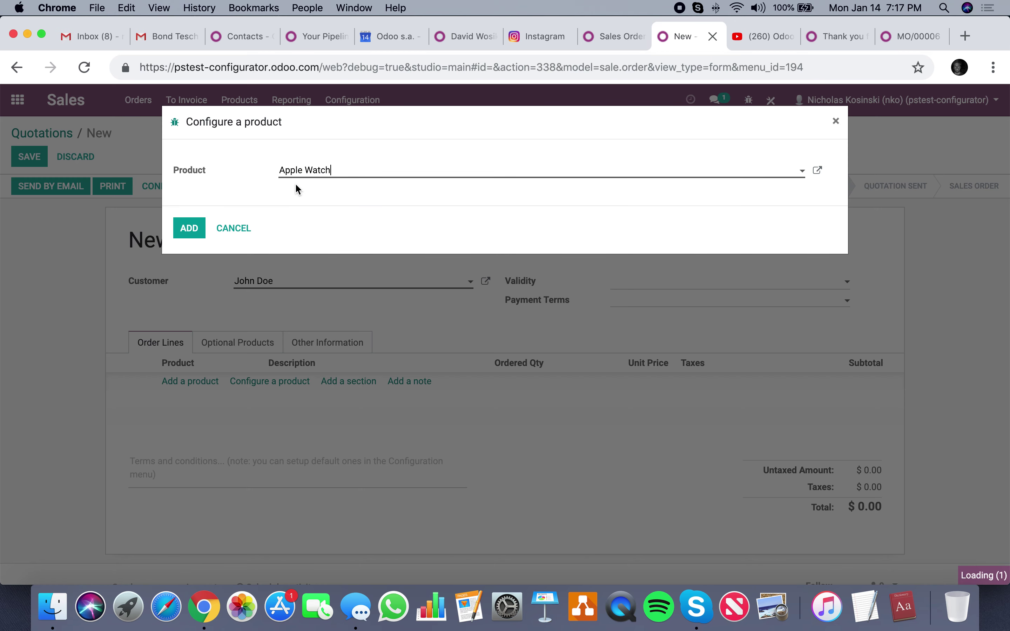
{"action": "scroll", "coordinate": [517, 287], "scroll_direction": "down", "scroll_amount": 5}
{"action": "scroll", "coordinate": [518, 287], "scroll_direction": "up", "scroll_amount": 3}
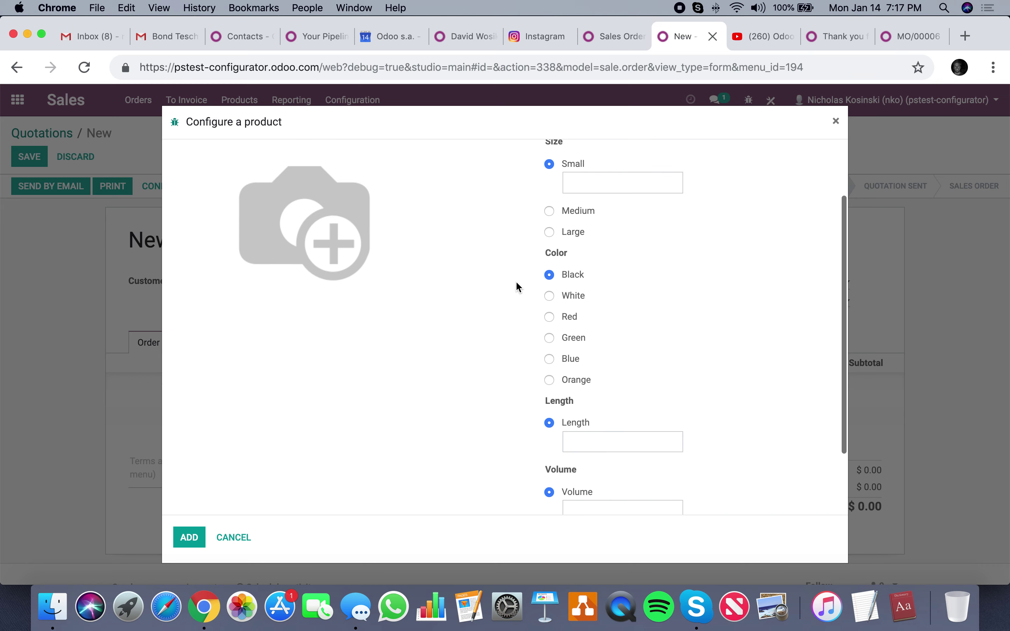
{"action": "scroll", "coordinate": [518, 287], "scroll_direction": "up", "scroll_amount": 2}
{"action": "left_click", "coordinate": [596, 234]}
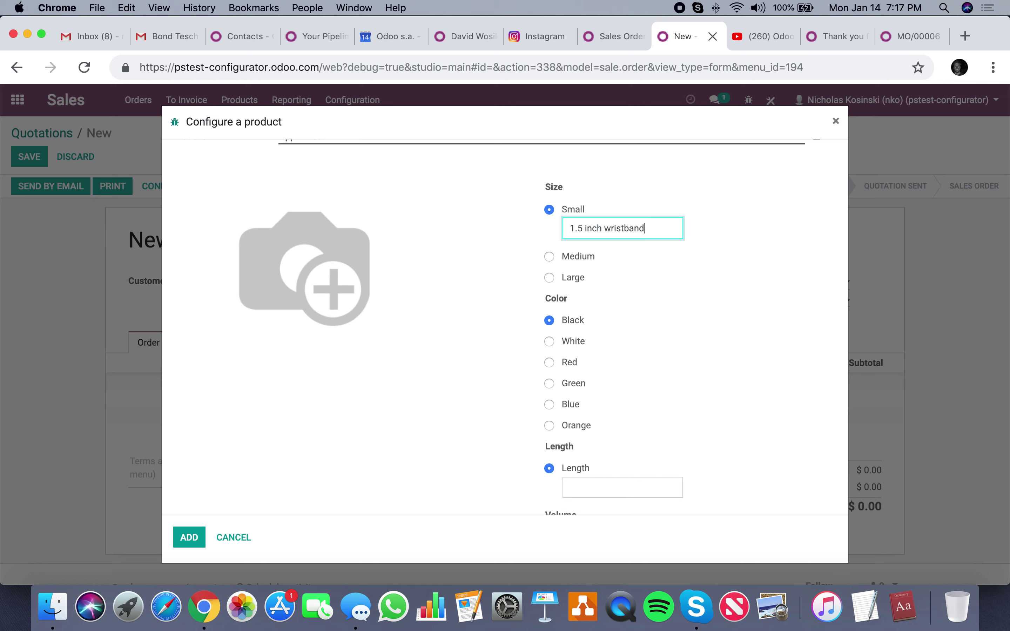
Enter "4 in wristband" as the length and "250ml" as the volume, and add the black Apple Watch to the quotation
{"action": "scroll", "coordinate": [674, 397], "scroll_direction": "down", "scroll_amount": 2}
{"action": "left_click", "coordinate": [635, 433]}
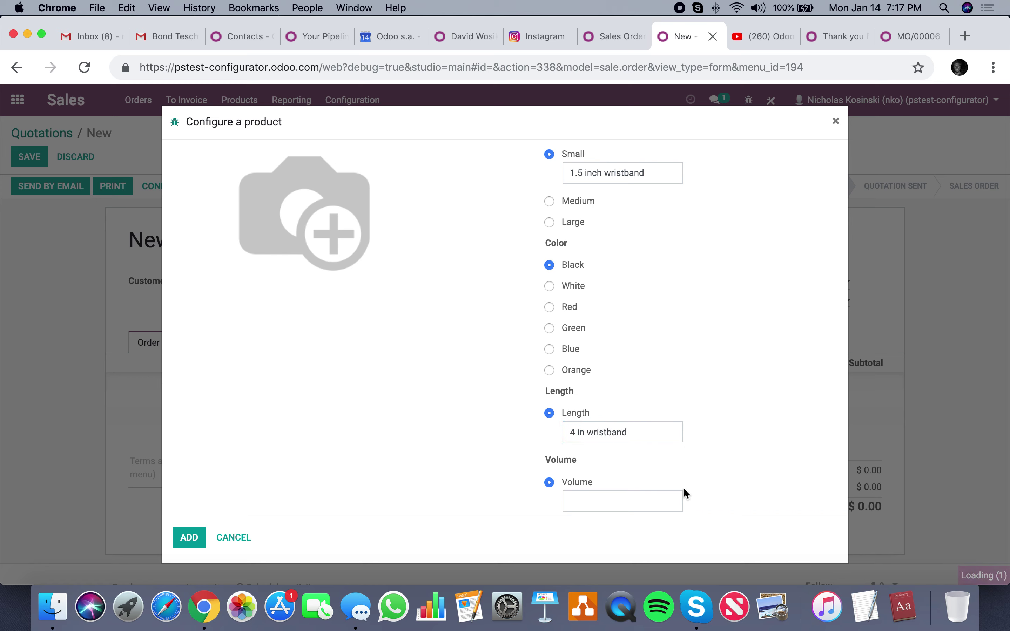
{"action": "scroll", "coordinate": [623, 465], "scroll_direction": "down", "scroll_amount": 2}
{"action": "left_click", "coordinate": [619, 461]}
{"action": "type", "text": "250ml"}
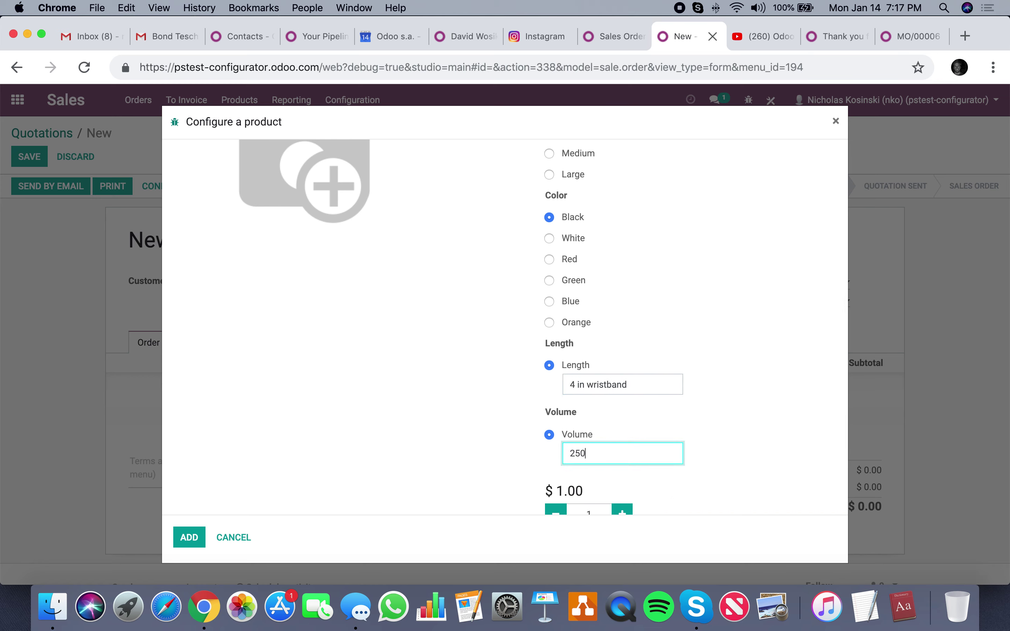
{"action": "left_click", "coordinate": [203, 544]}
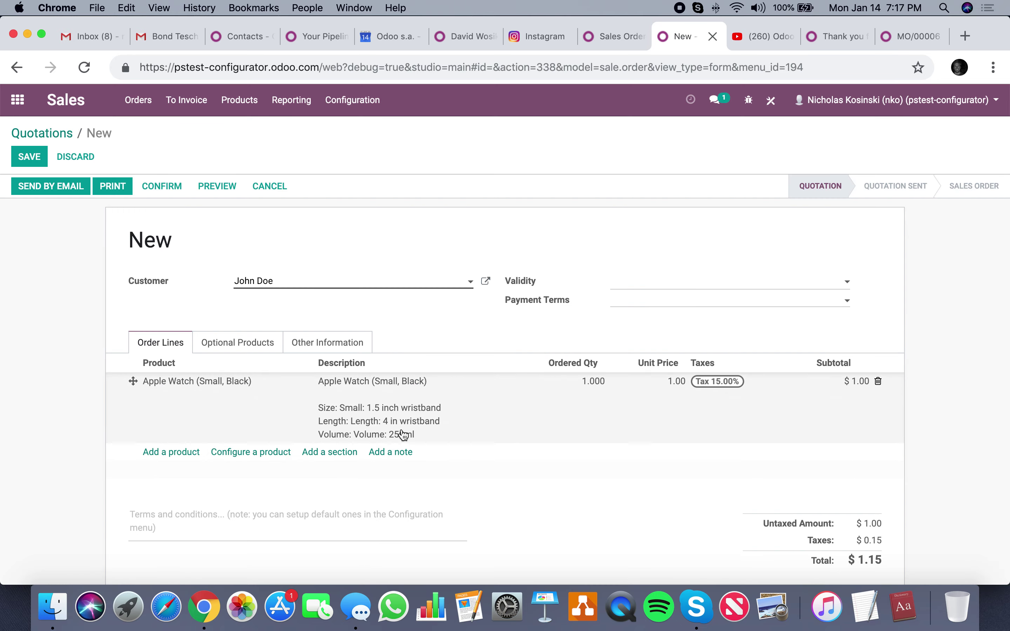
Check the custom values in the Apple Watch line's description, and save the quotation and try to confirm it
{"action": "mouse_move", "coordinate": [371, 397]}
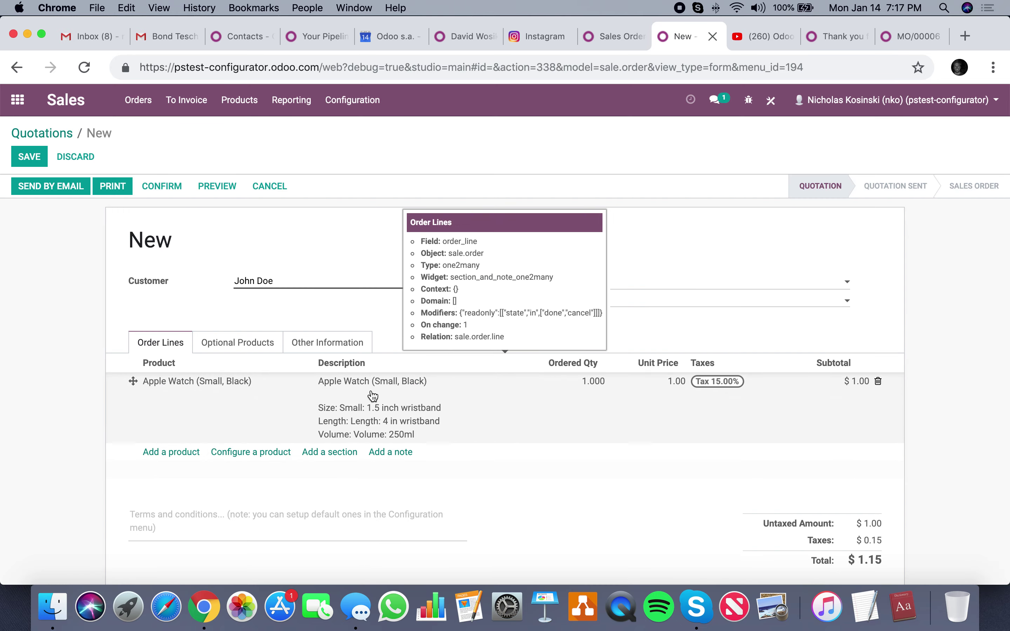
{"action": "scroll", "coordinate": [370, 399], "scroll_direction": "up", "scroll_amount": 5}
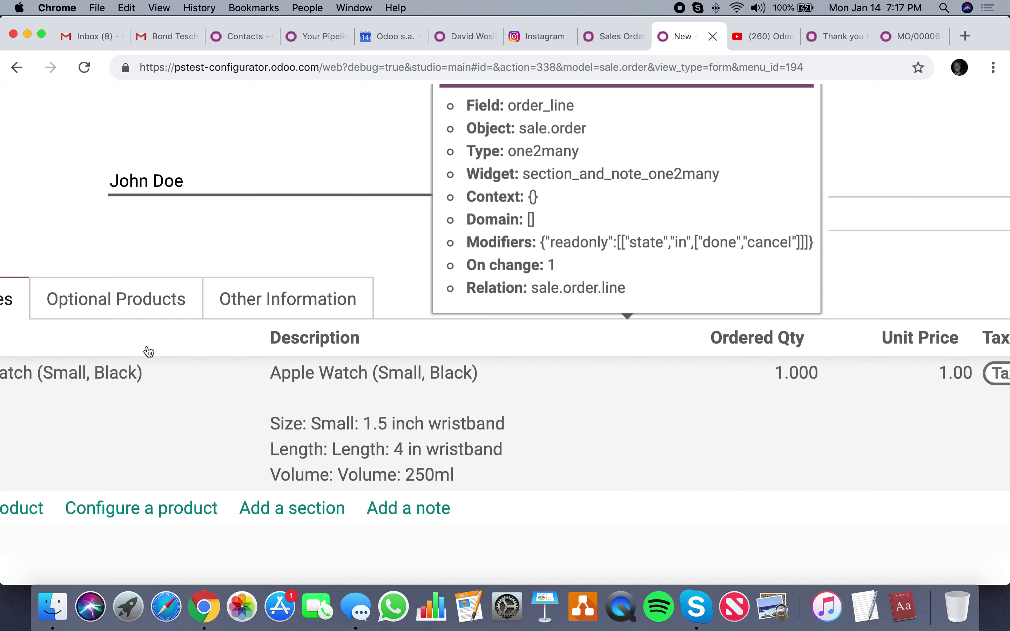
{"action": "left_click", "coordinate": [157, 250]}
{"action": "left_click", "coordinate": [40, 157]}
{"action": "left_click", "coordinate": [168, 189]}
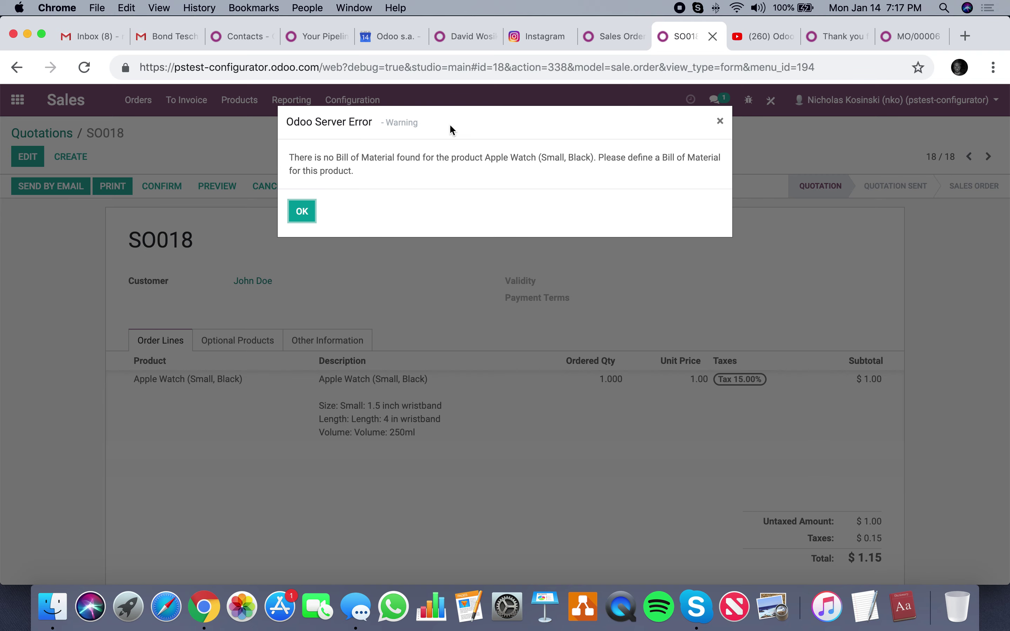
{"action": "left_click", "coordinate": [304, 211]}
Reopen the quotation for editing and delete the Apple Watch (Small, Black) order line
{"action": "left_click", "coordinate": [223, 384]}
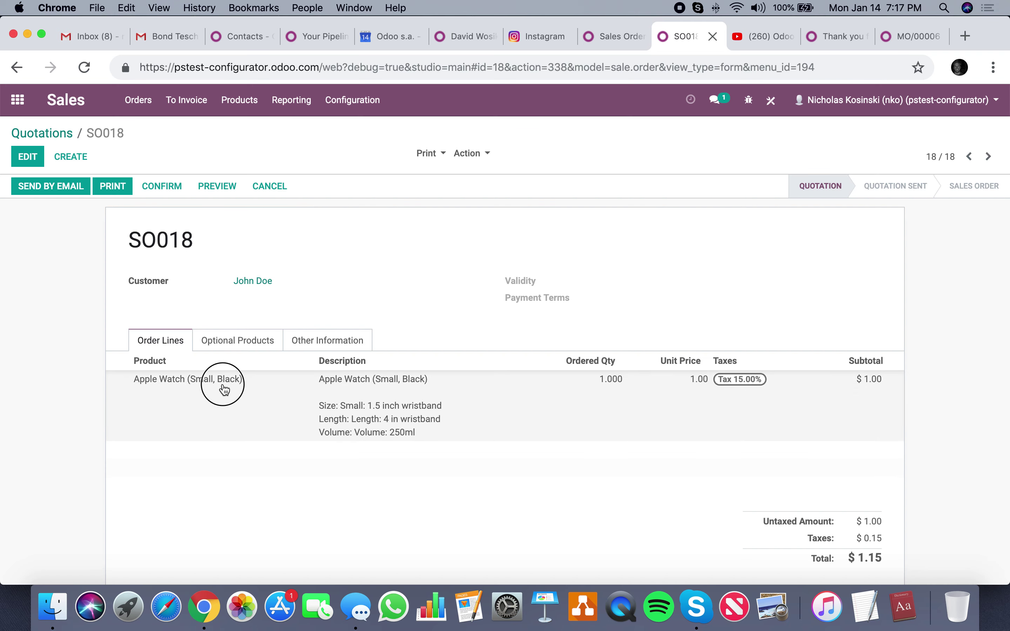
{"action": "left_click", "coordinate": [194, 471]}
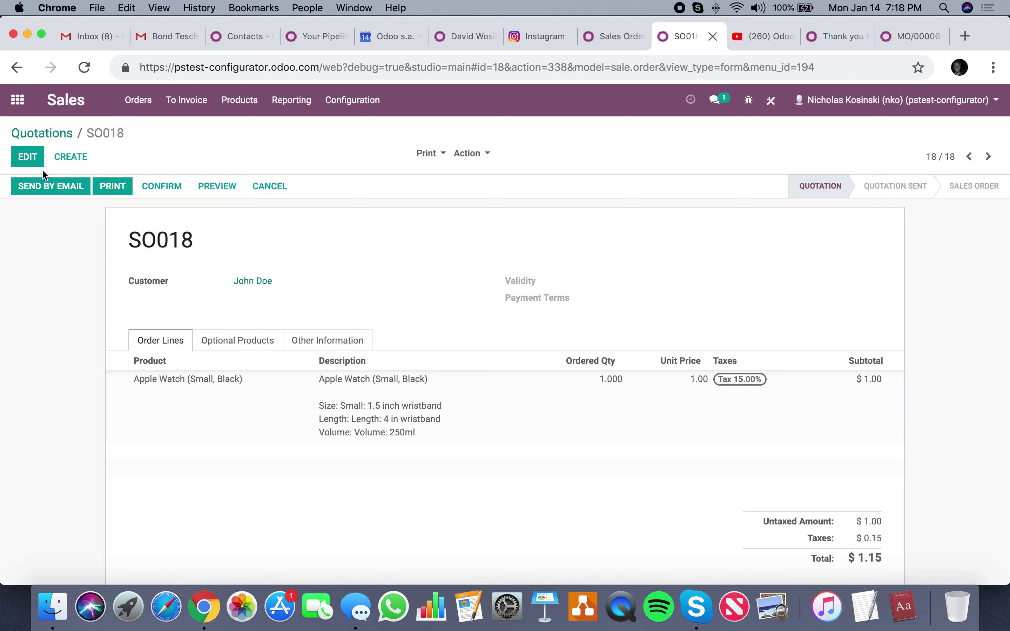
{"action": "left_click", "coordinate": [40, 162]}
{"action": "left_click", "coordinate": [233, 381]}
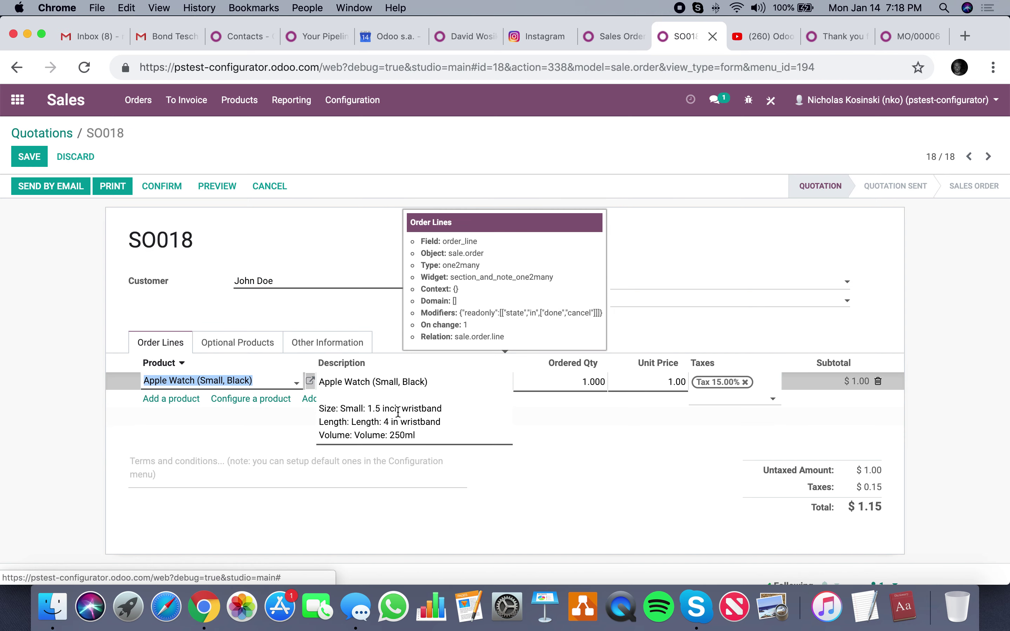
{"action": "left_click", "coordinate": [878, 382]}
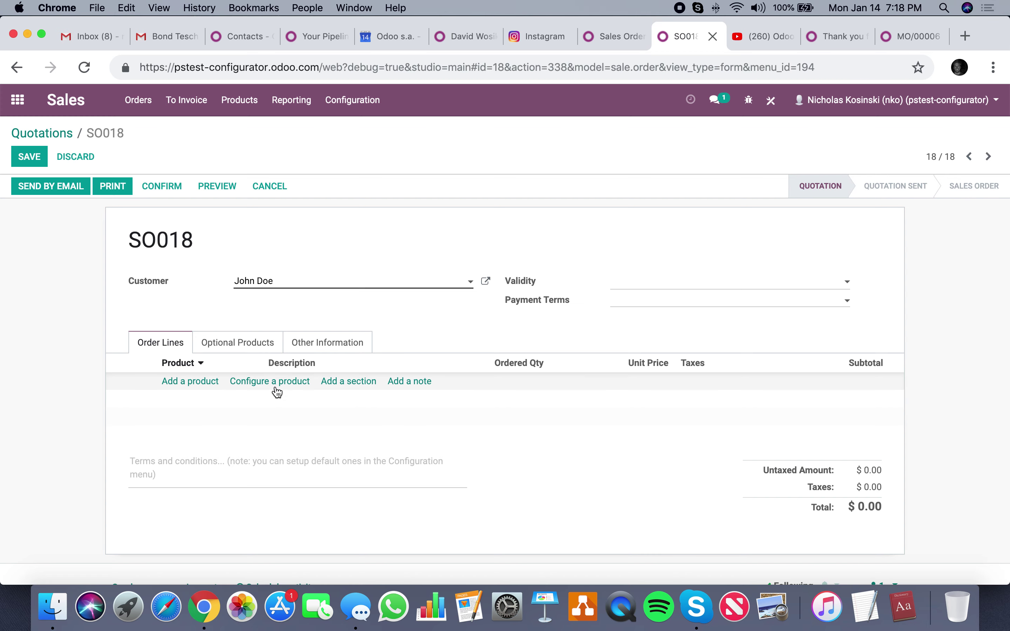
Configure a new Apple Watch line in size Small and color White, with "15cm wristband" as the custom size
{"action": "left_click", "coordinate": [282, 381]}
{"action": "left_click", "coordinate": [405, 191]}
{"action": "left_click", "coordinate": [572, 375]}
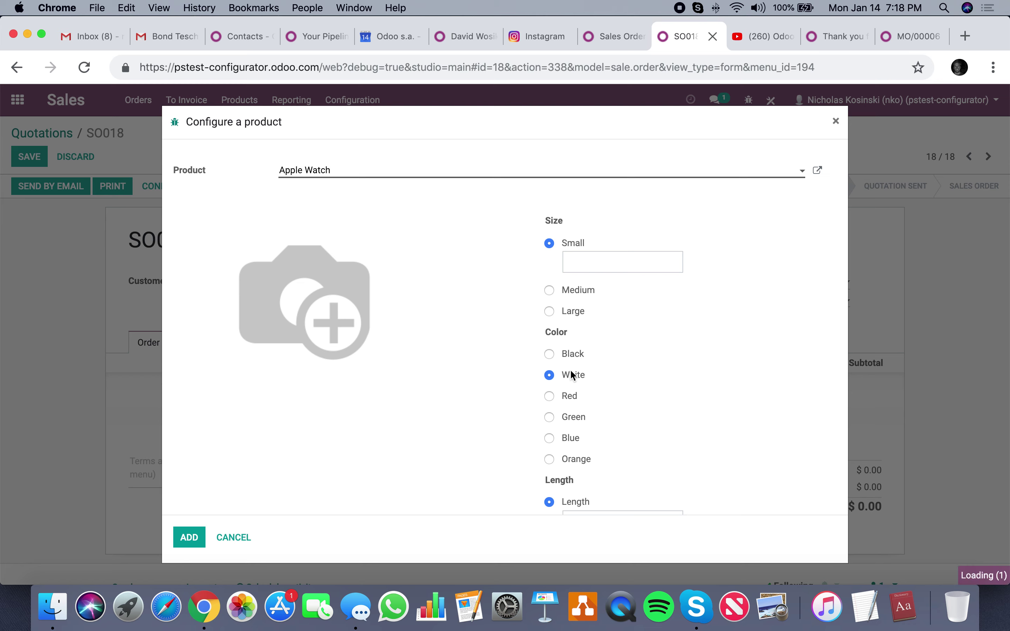
{"action": "left_click", "coordinate": [606, 263]}
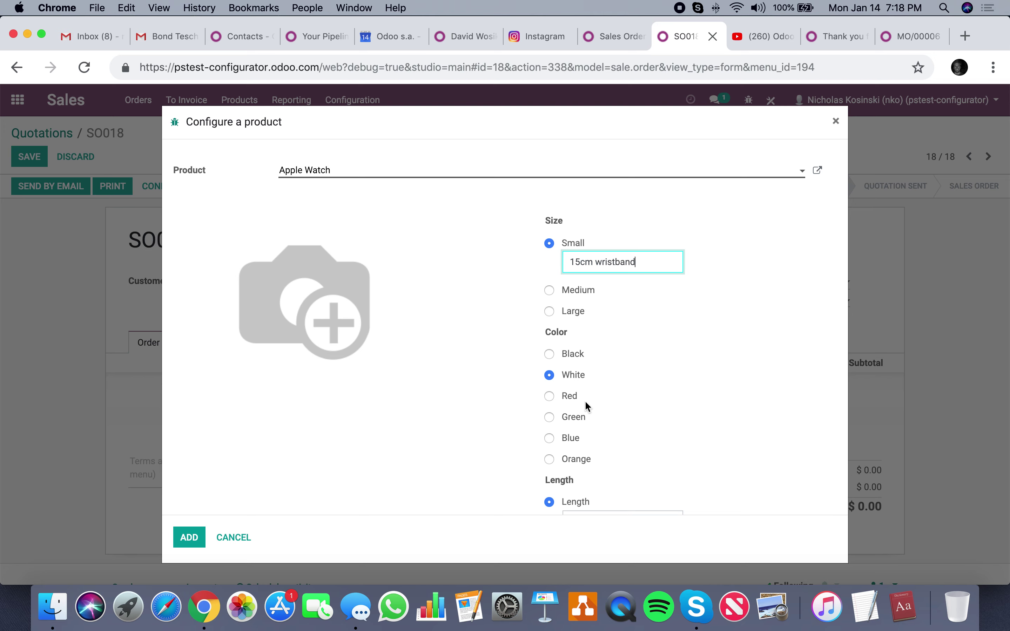
Set the Apple Watch's custom length to "4in wrist" and its custom volume to "150ml"
{"action": "scroll", "coordinate": [572, 502], "scroll_direction": "down", "scroll_amount": 2}
{"action": "left_click", "coordinate": [581, 467]}
{"action": "type", "text": "12321"}
{"action": "scroll", "coordinate": [592, 455], "scroll_direction": "down", "scroll_amount": 3}
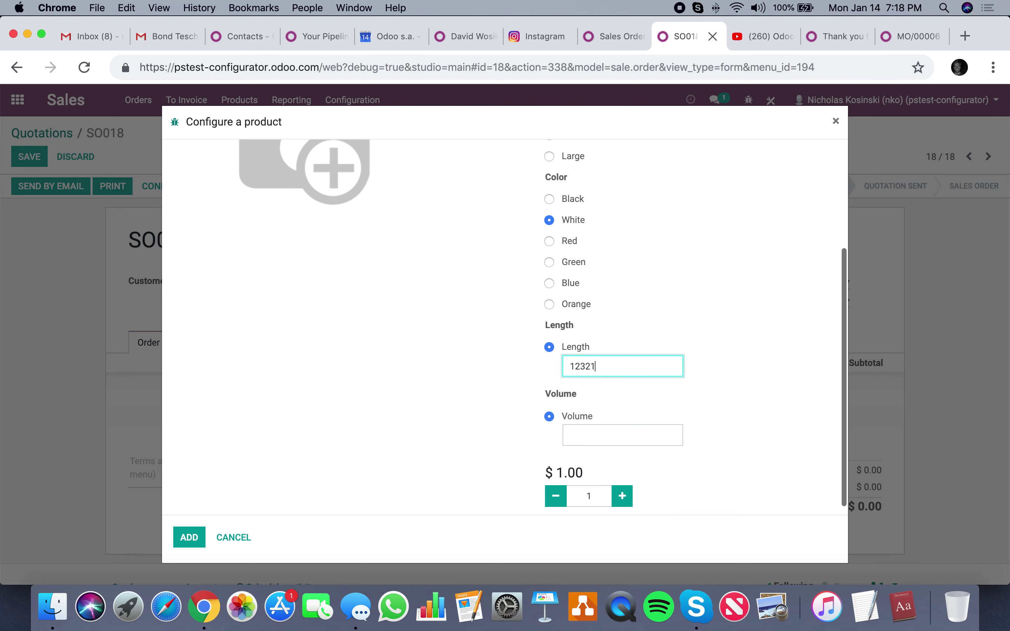
{"action": "left_click", "coordinate": [597, 438]}
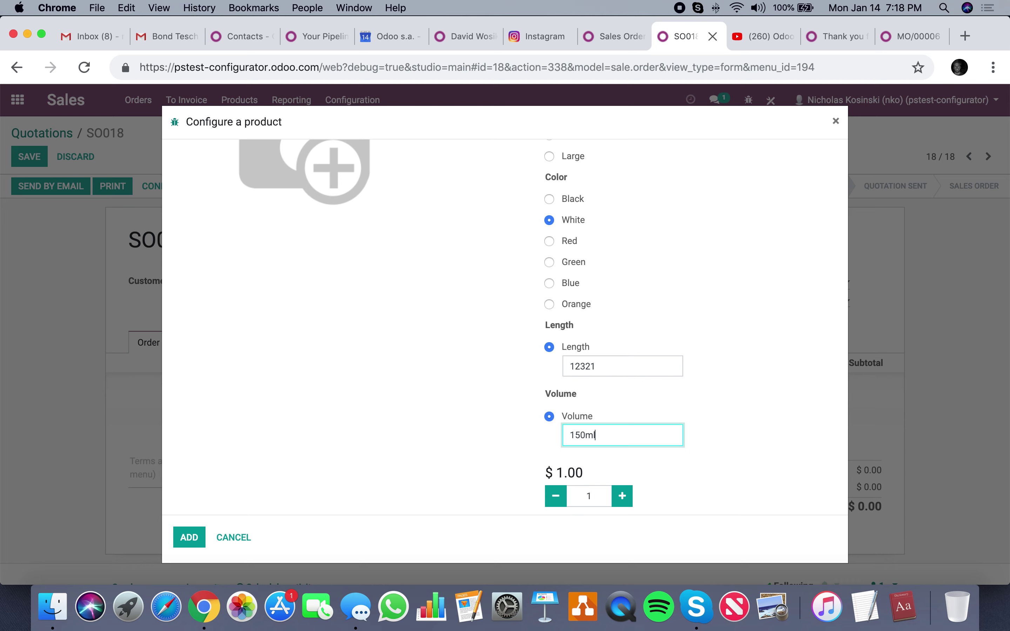
{"action": "double_click", "coordinate": [626, 375]}
{"action": "type", "text": "4in wrist"}
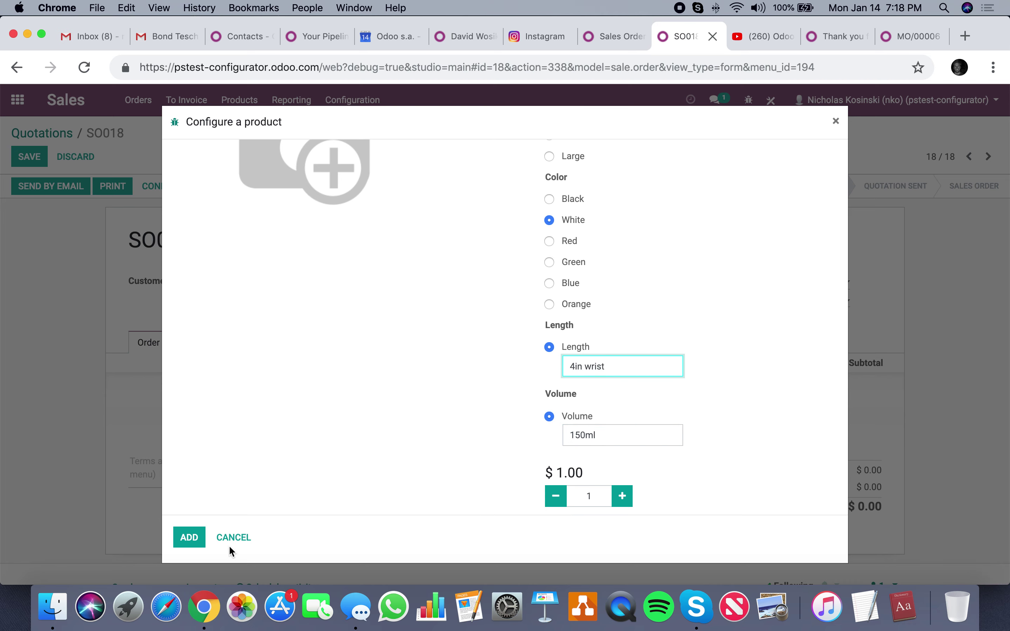
Add the configured white Apple Watch to the quotation, and save and confirm it
{"action": "left_click", "coordinate": [189, 537]}
{"action": "left_click", "coordinate": [31, 161]}
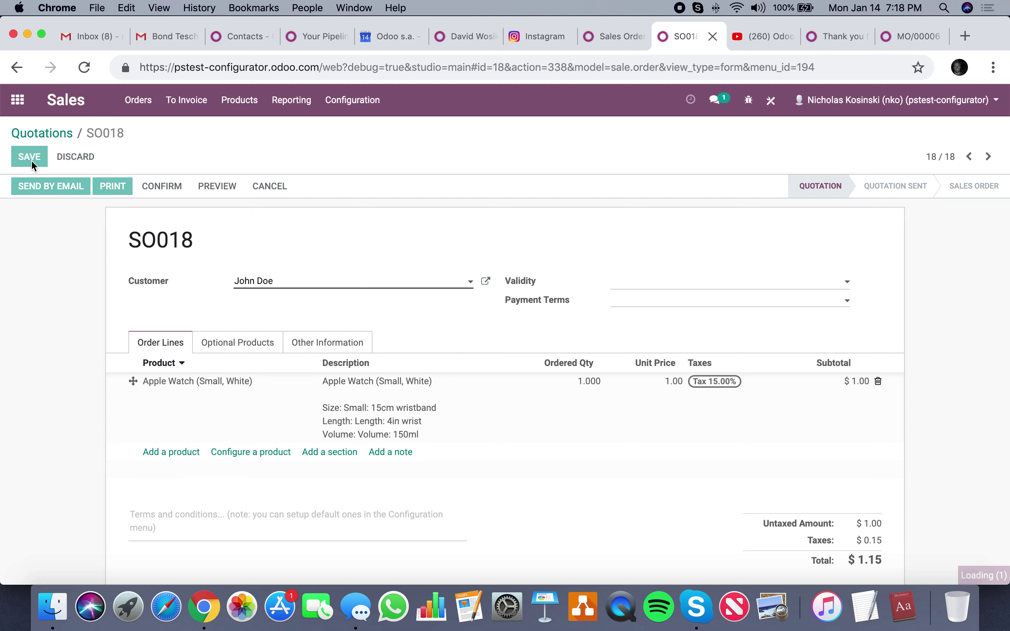
{"action": "left_click", "coordinate": [174, 185]}
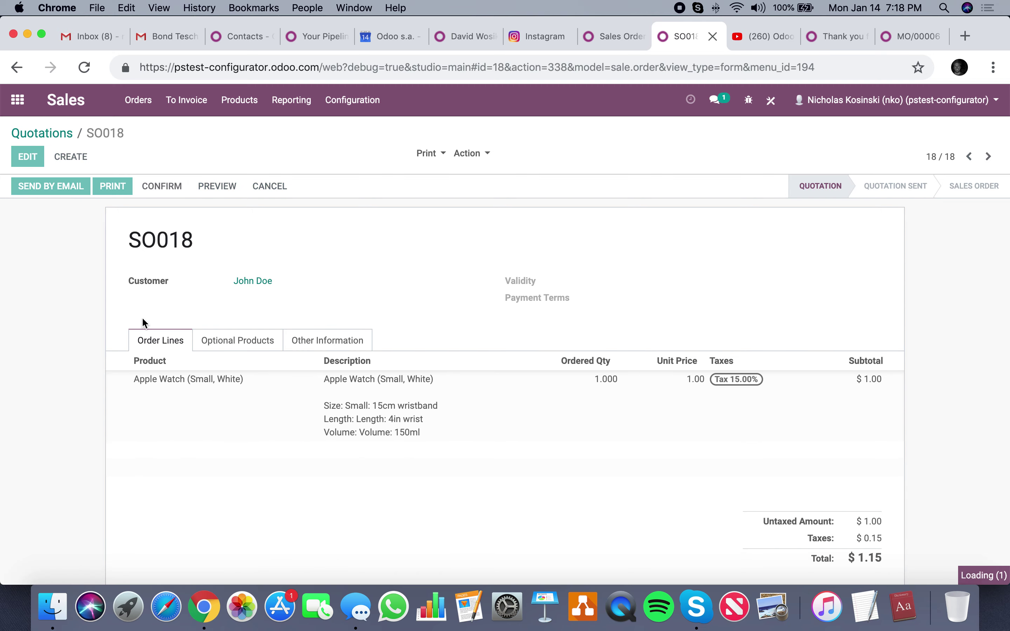
Go to the Manufacturing app, open the order for the confirmed white Apple Watch, and review its Custom Info
{"action": "left_click", "coordinate": [17, 100]}
{"action": "type", "text": "man"}
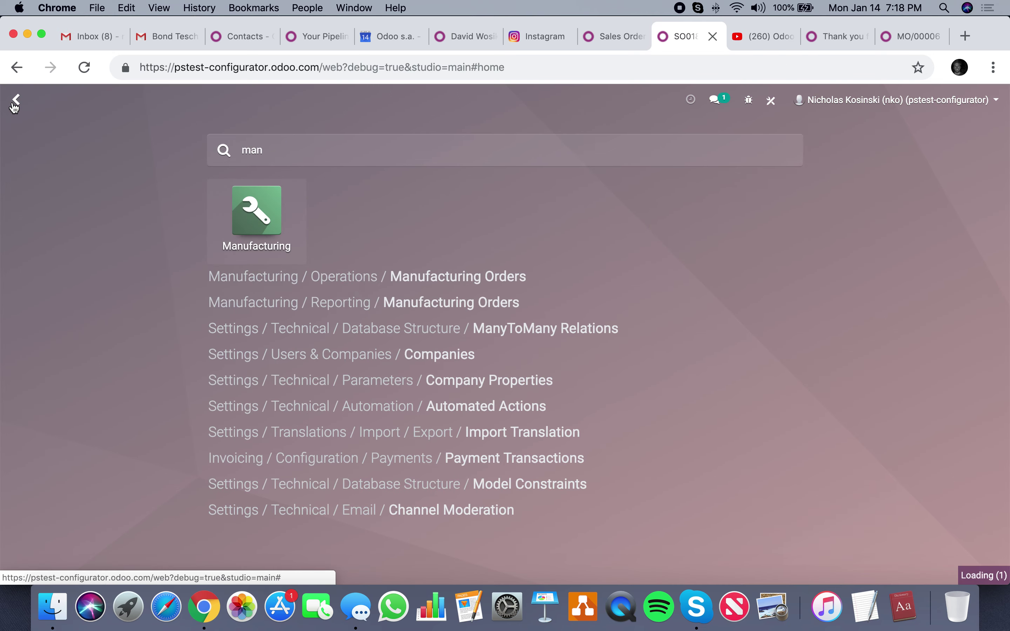
{"action": "left_click", "coordinate": [152, 212]}
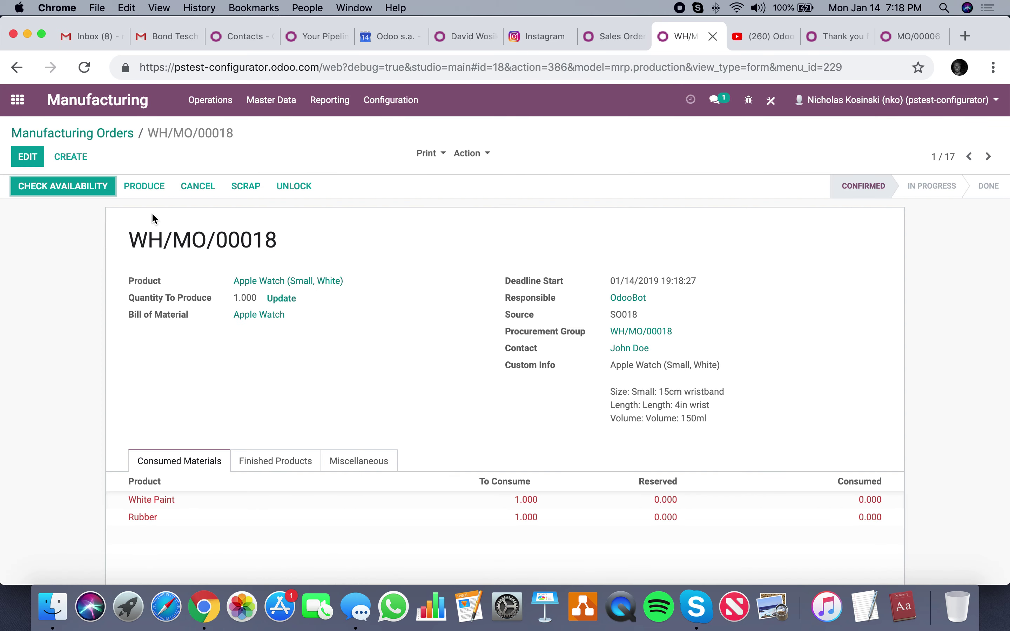
{"action": "triple_click", "coordinate": [732, 417]}
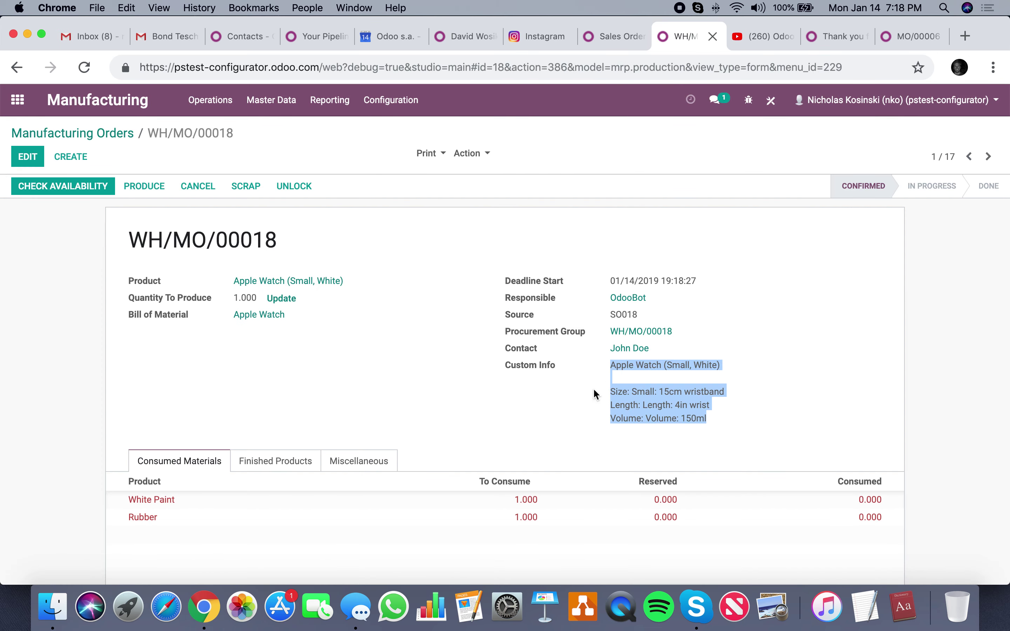
{"action": "left_click", "coordinate": [631, 393]}
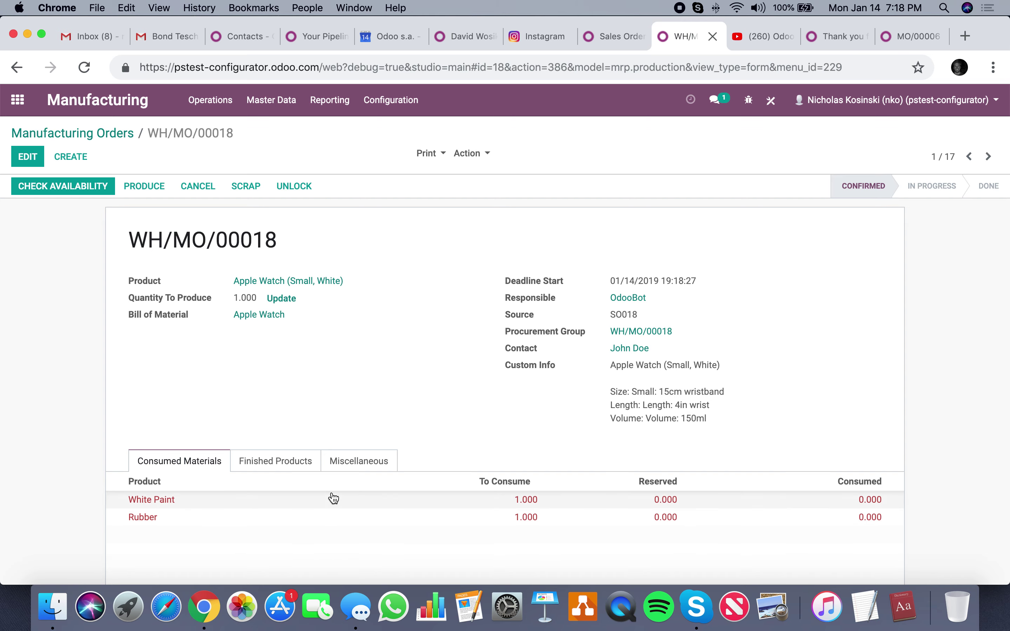
Edit the manufacturing order, unlock its consumed materials, and save it
{"action": "left_click", "coordinate": [28, 157]}
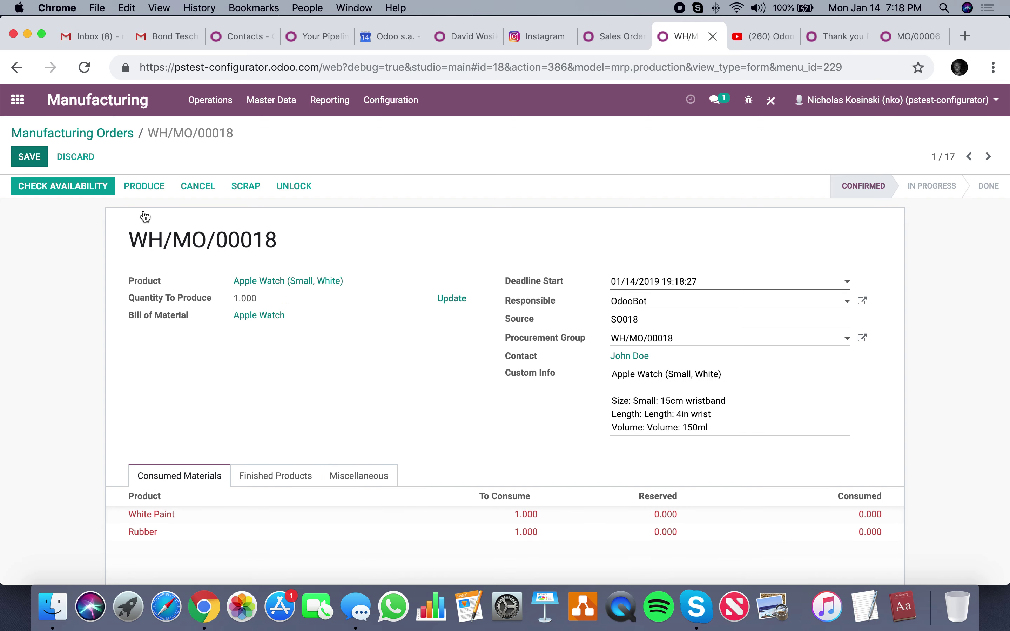
{"action": "mouse_move", "coordinate": [684, 513]}
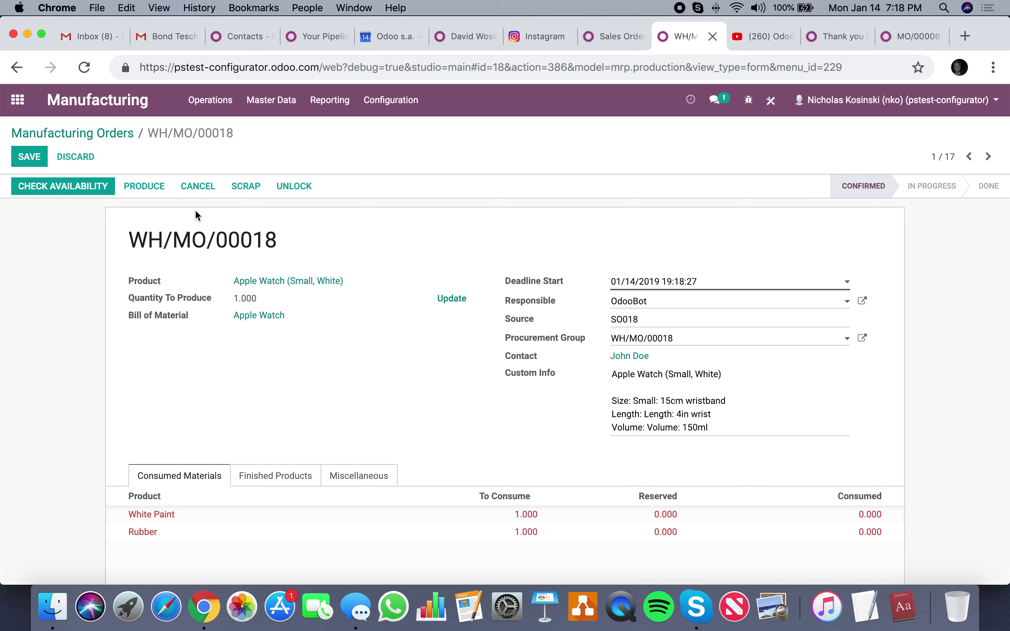
{"action": "left_click", "coordinate": [293, 186]}
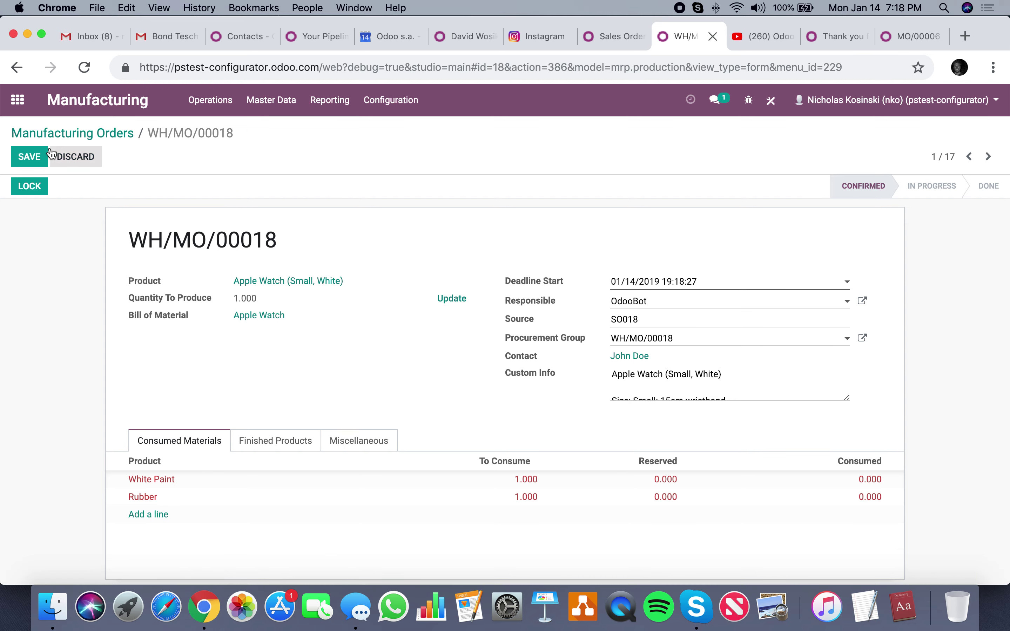
{"action": "left_click", "coordinate": [30, 158]}
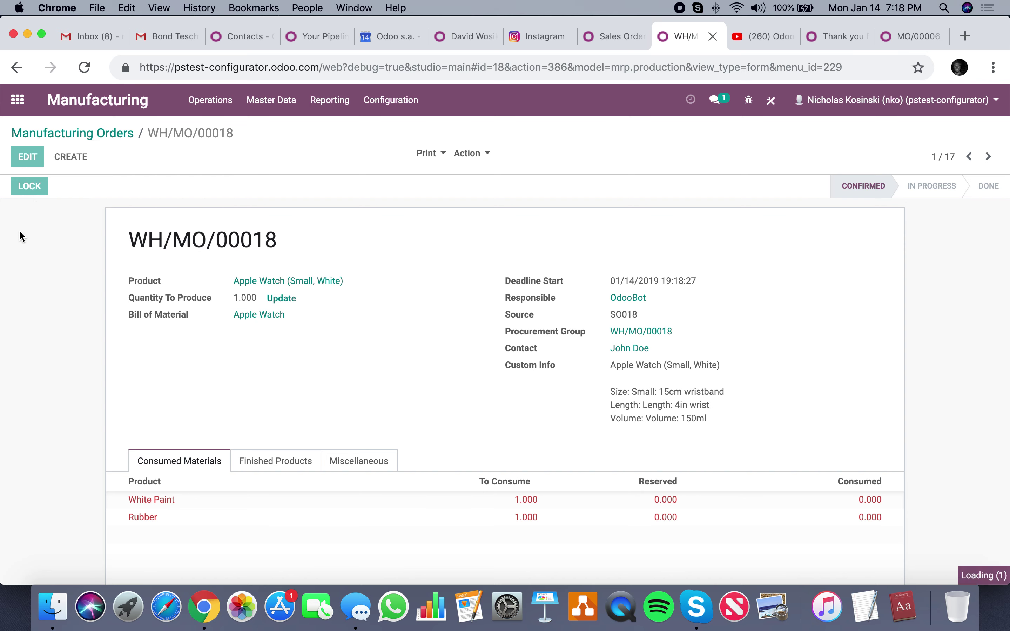
Record production of the Apple Watch (Small, White) with 0.5 White Paint and 0.5 Rubber consumed
{"action": "left_click", "coordinate": [144, 186]}
{"action": "left_click", "coordinate": [772, 256]}
{"action": "type", "text": ".5."}
{"action": "left_click", "coordinate": [796, 276]}
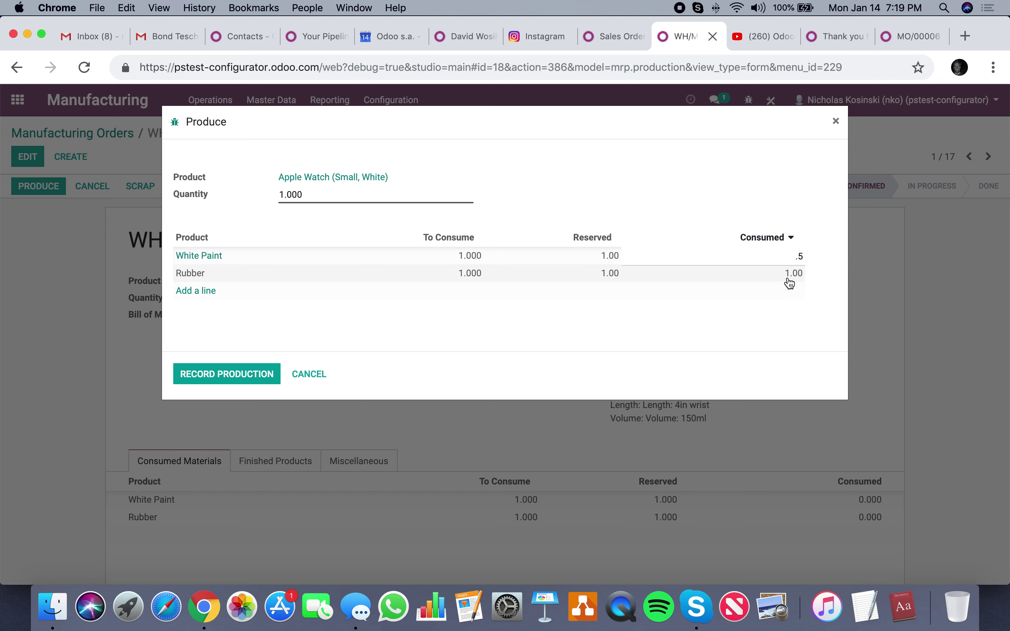
{"action": "type", "text": ".5"}
{"action": "left_click", "coordinate": [793, 208]}
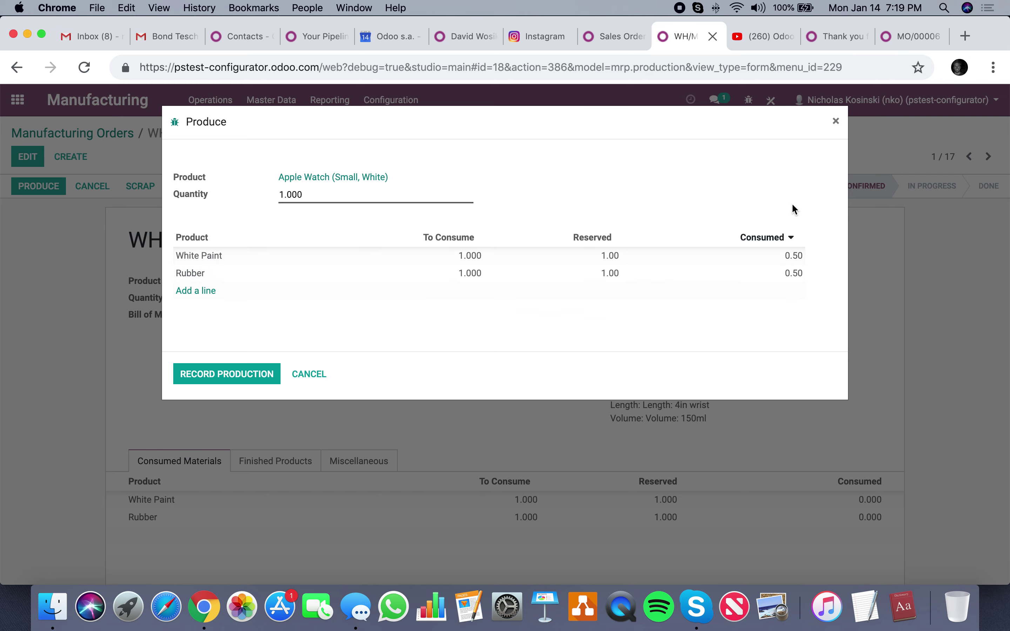
{"action": "left_click", "coordinate": [234, 374]}
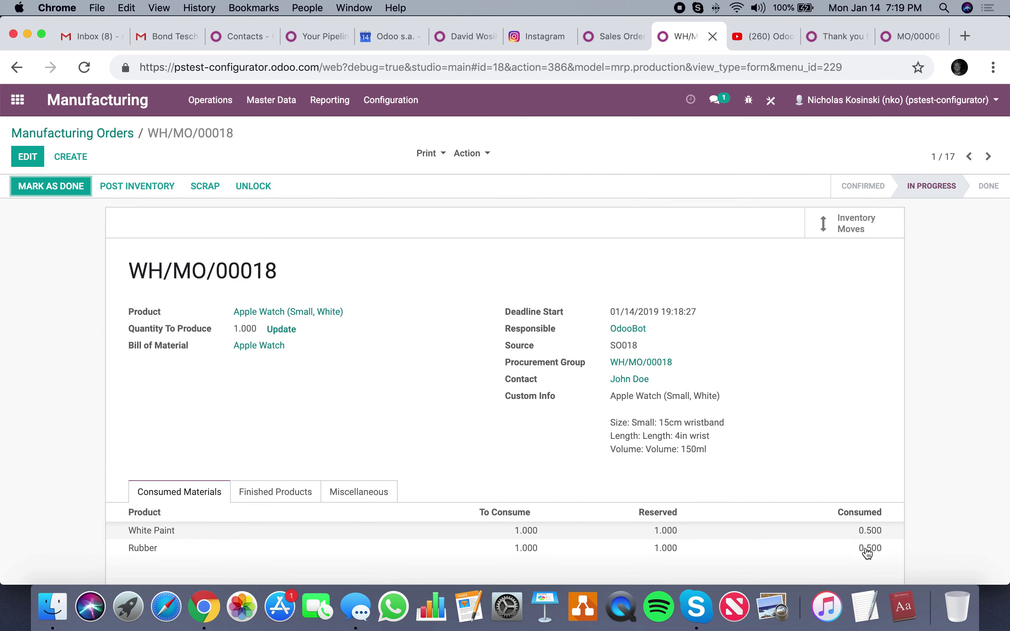
Mark the manufacturing order as done despite the reduced consumption, and review its inventory moves
{"action": "left_click", "coordinate": [71, 188]}
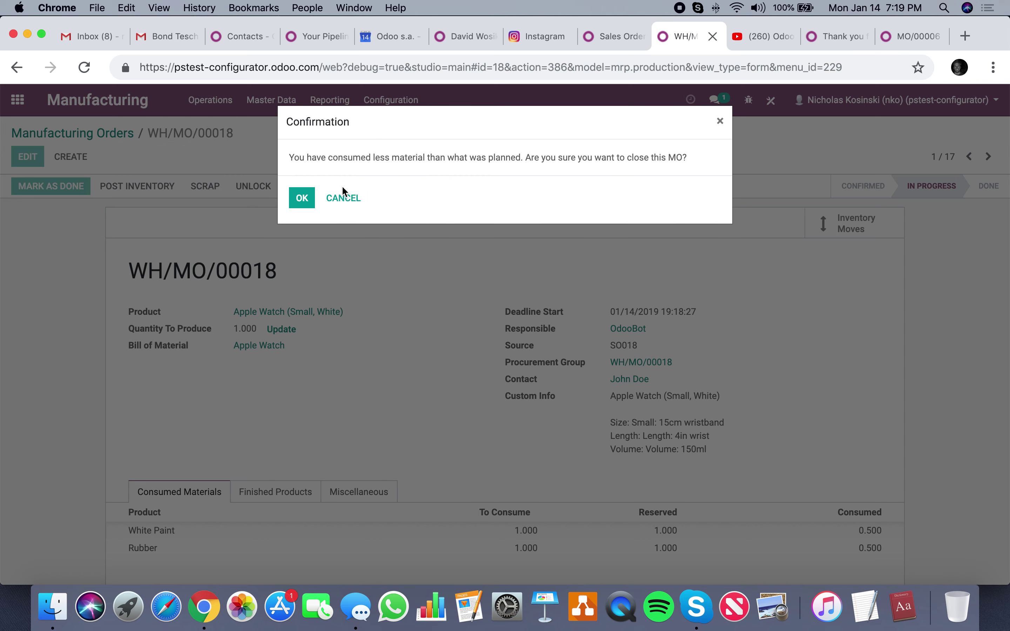
{"action": "left_click", "coordinate": [309, 198]}
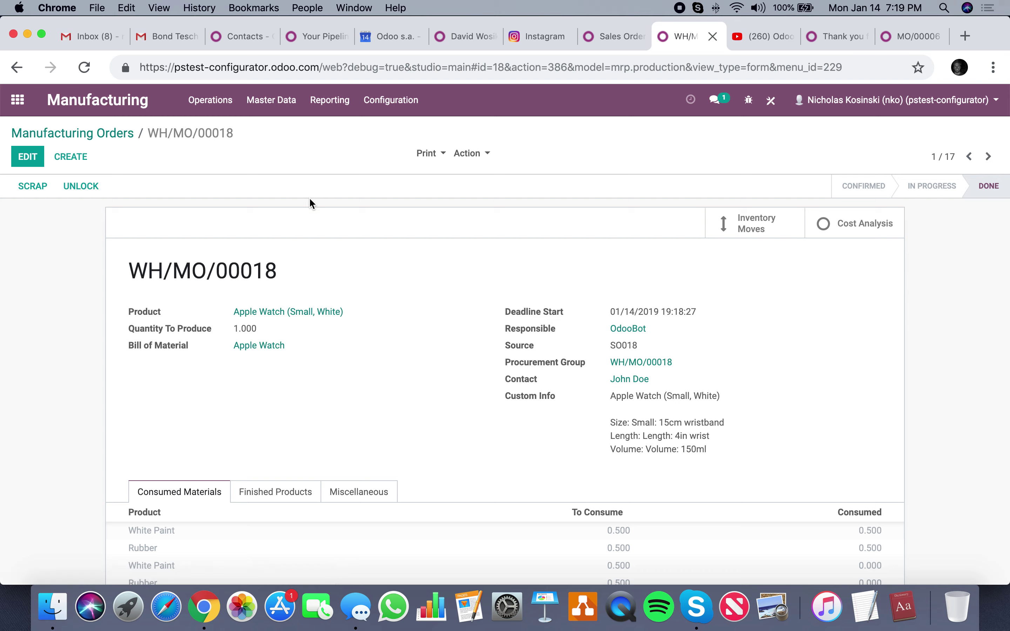
{"action": "left_click", "coordinate": [753, 230]}
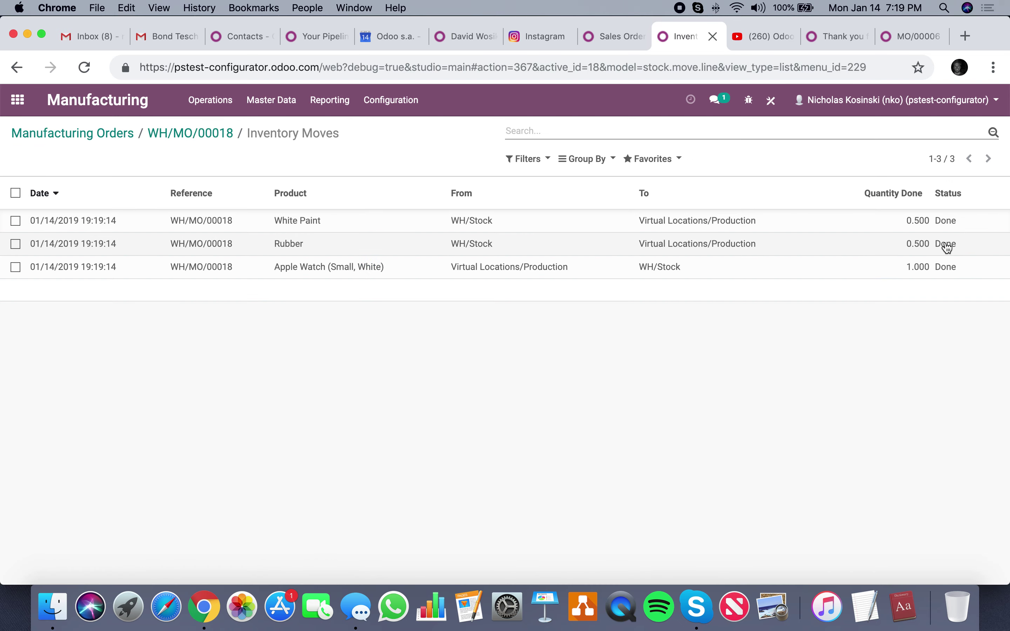
{"action": "scroll", "coordinate": [945, 248], "scroll_direction": "up", "scroll_amount": 5}
{"action": "scroll", "coordinate": [760, 413], "scroll_direction": "down", "scroll_amount": 5}
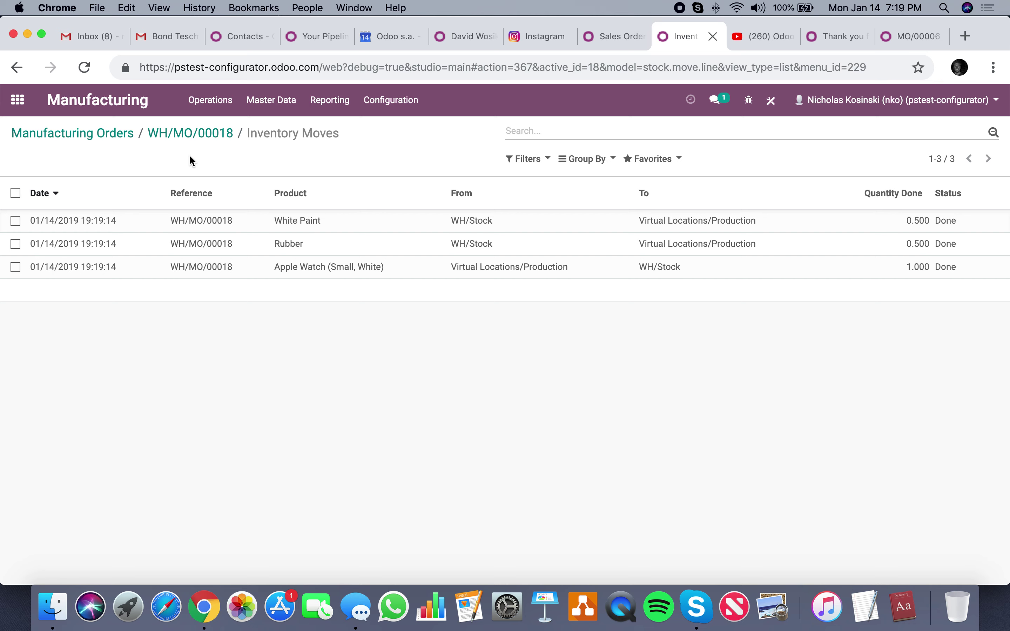
{"action": "left_click", "coordinate": [174, 144]}
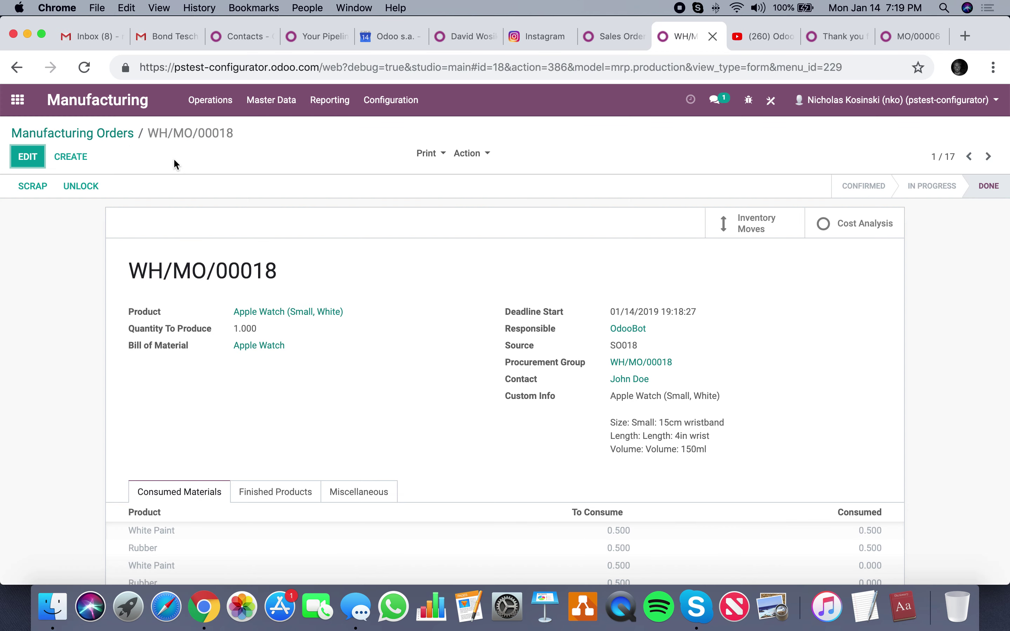
Create and save a manufacturing order for one Apple Watch (Small, White), and check its material availability
{"action": "left_click", "coordinate": [106, 133]}
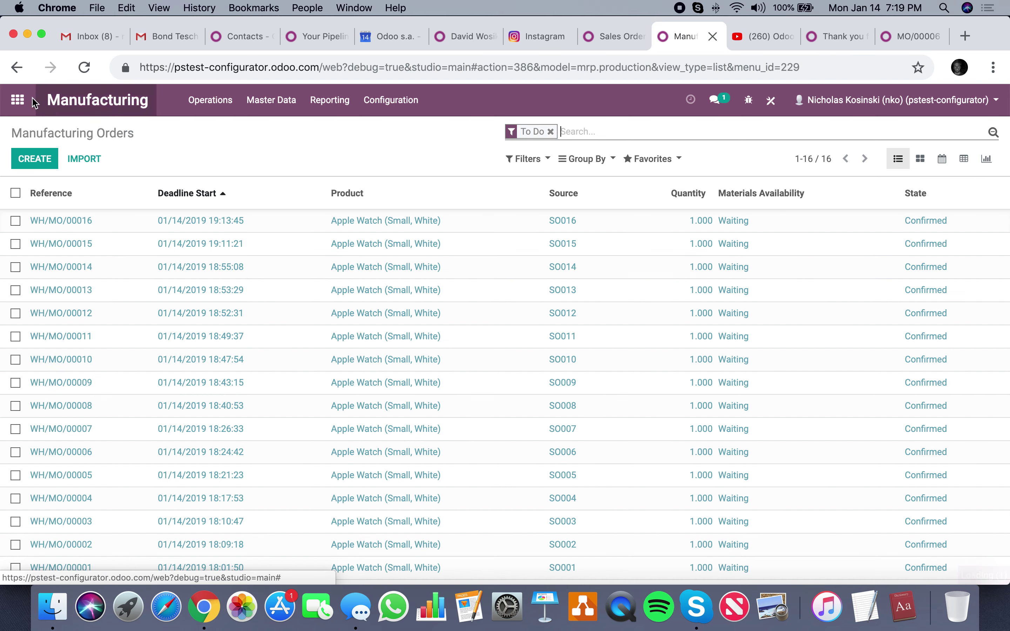
{"action": "left_click", "coordinate": [34, 158]}
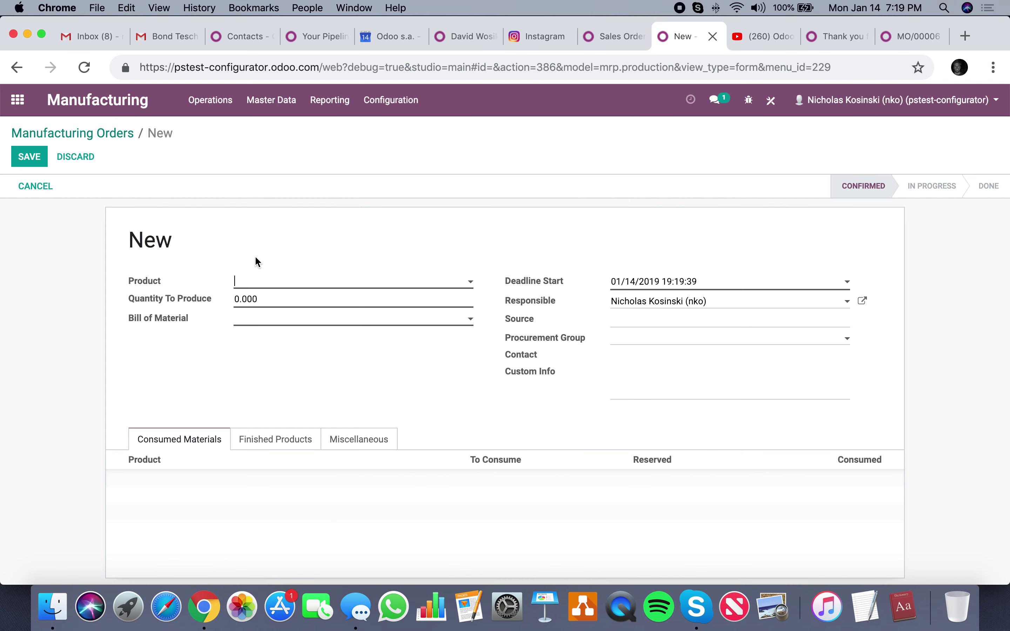
{"action": "left_click", "coordinate": [268, 280]}
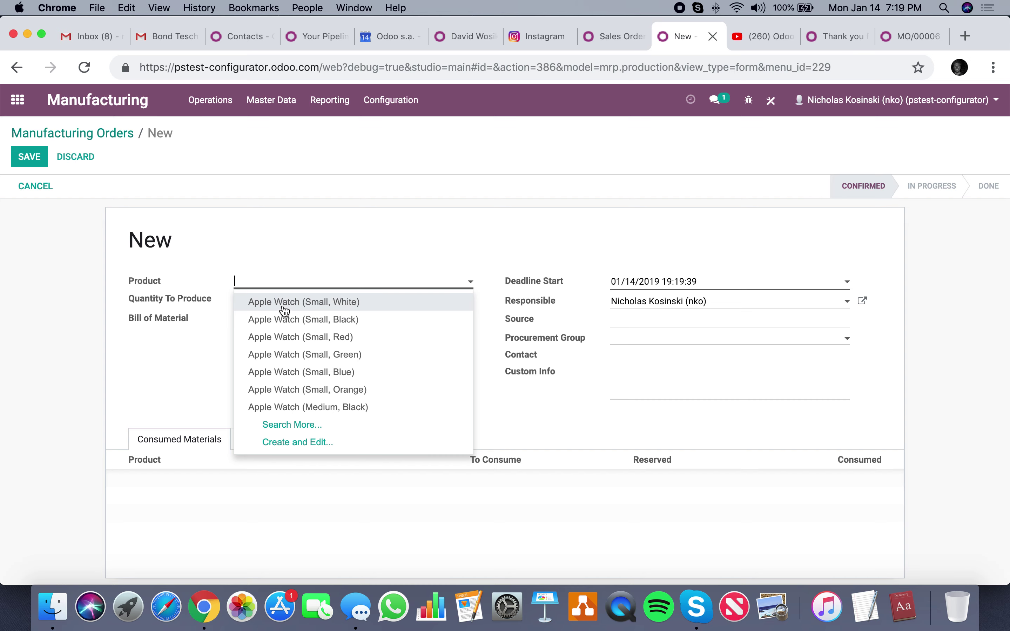
{"action": "left_click", "coordinate": [284, 303]}
{"action": "left_click", "coordinate": [40, 160]}
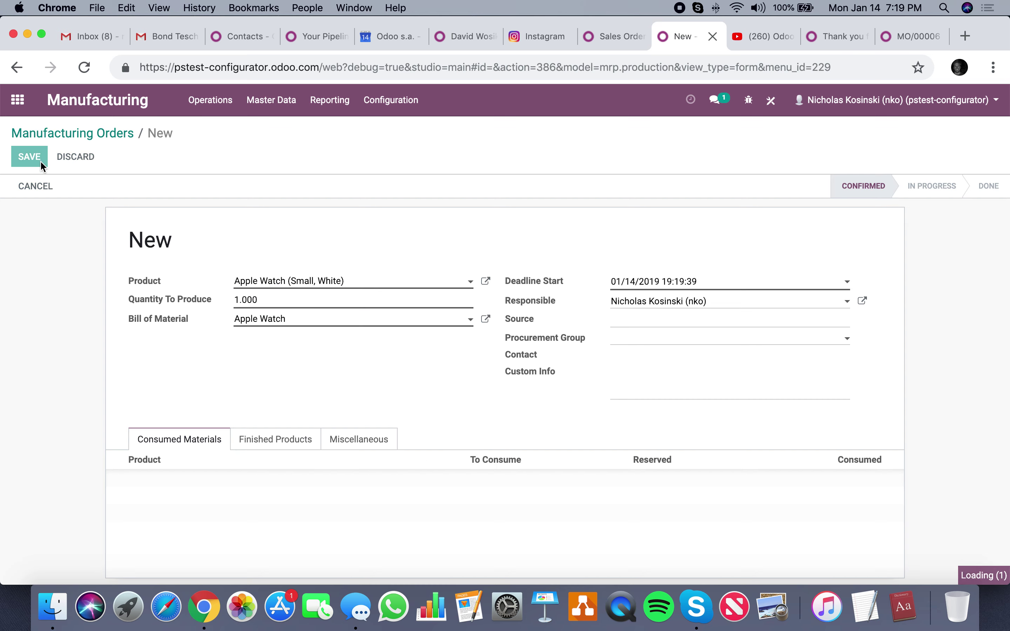
{"action": "left_click", "coordinate": [57, 190]}
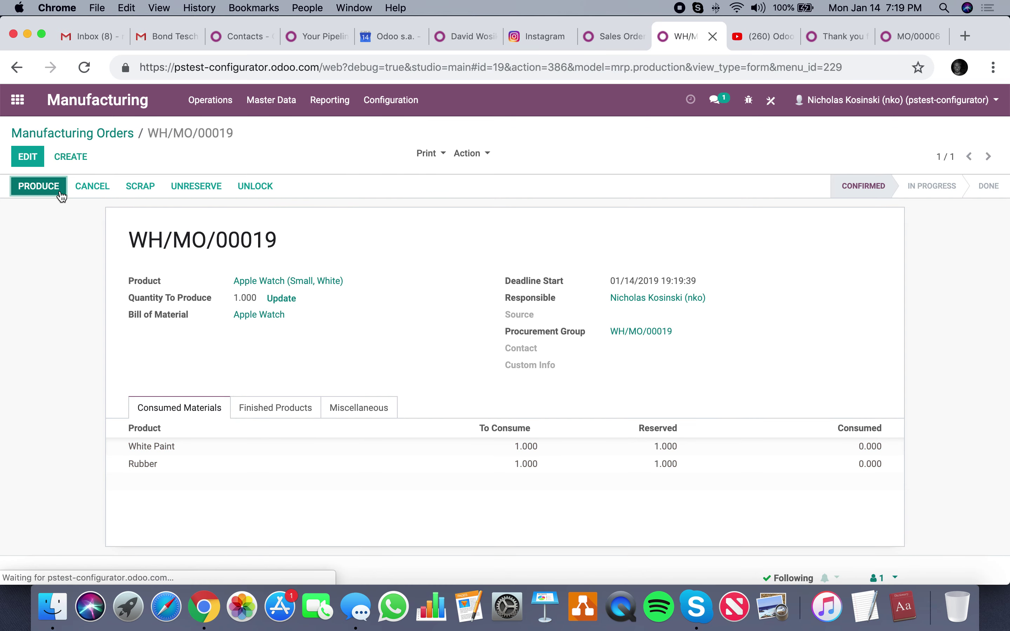
{"action": "left_click", "coordinate": [33, 191]}
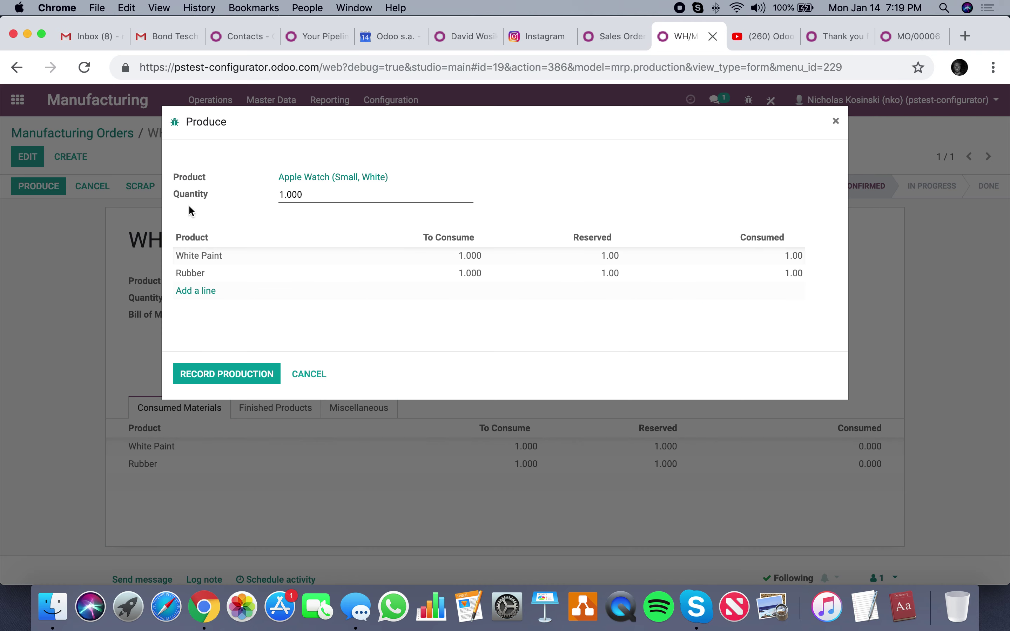
{"action": "left_click", "coordinate": [702, 276]}
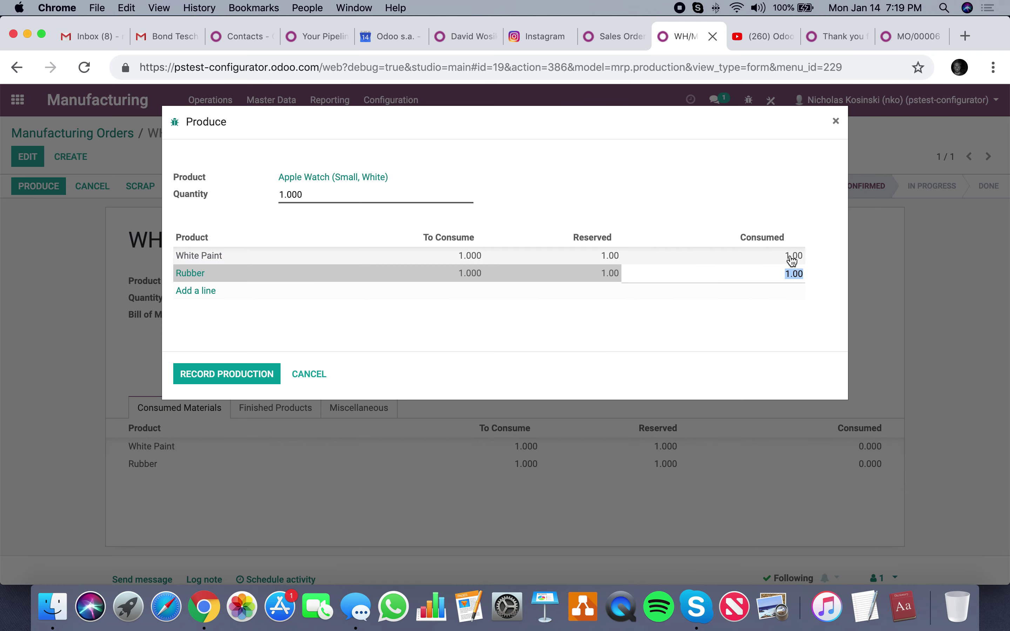
{"action": "left_click", "coordinate": [196, 291]}
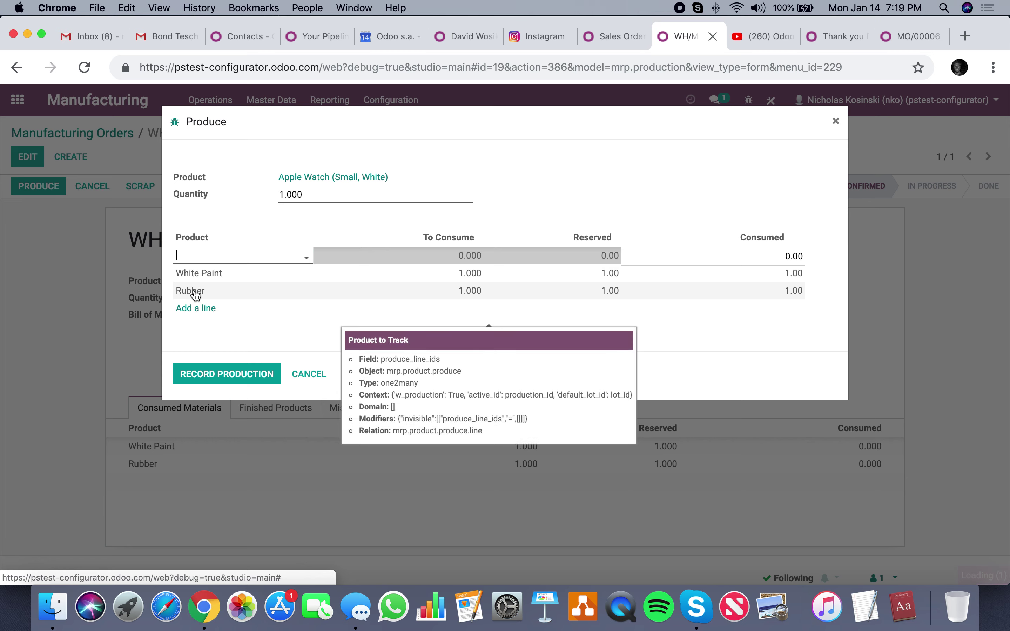
{"action": "left_click", "coordinate": [217, 254]}
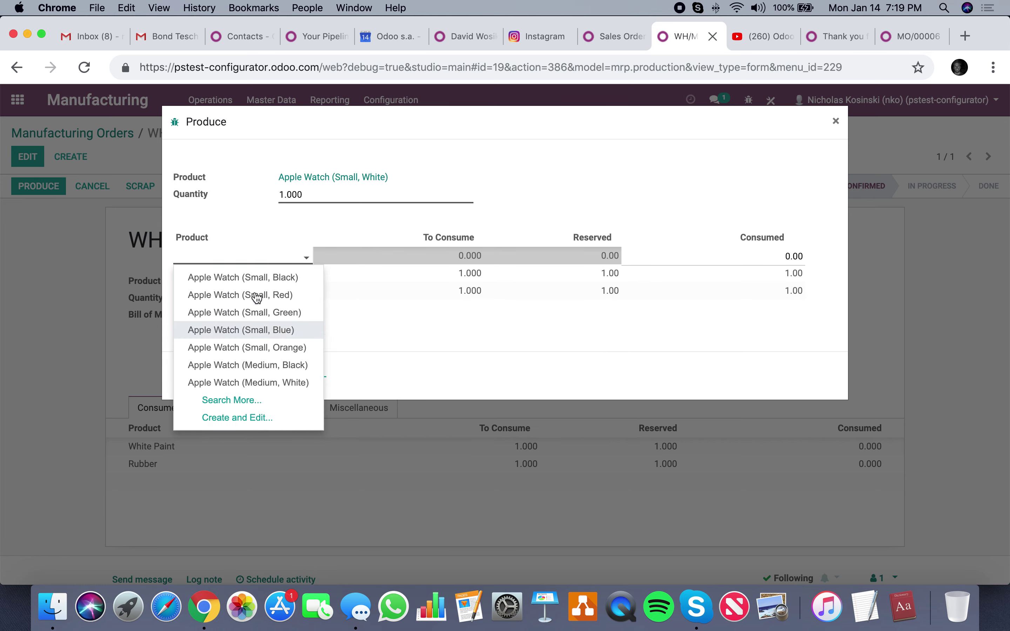
{"action": "left_click", "coordinate": [250, 231]}
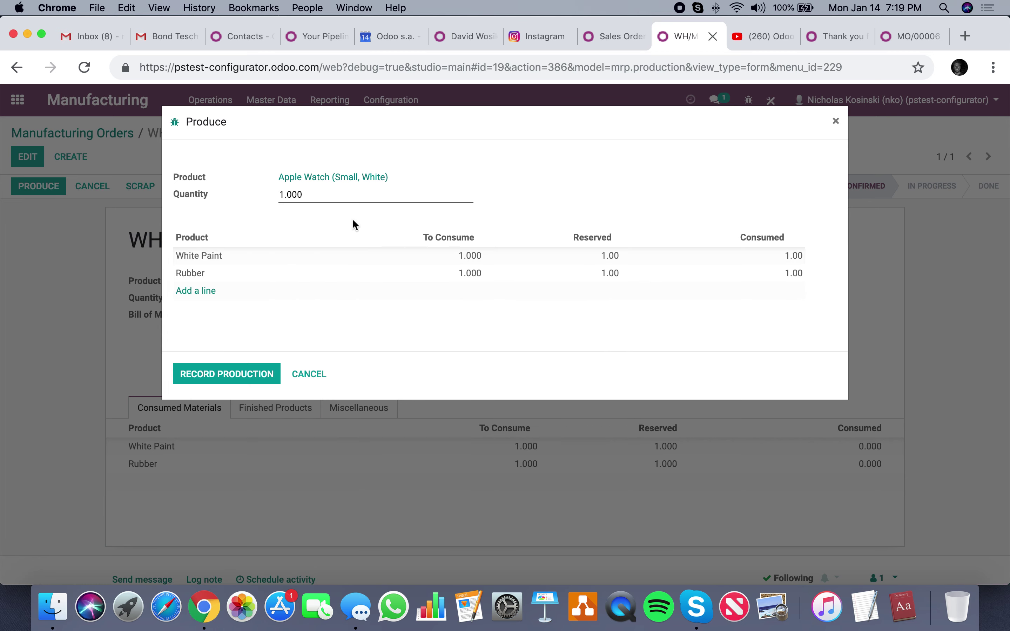
{"action": "left_click", "coordinate": [836, 122]}
In Studio, set the Bill of Material field's read-only condition to State not in Done and save the rule
{"action": "left_click", "coordinate": [29, 156]}
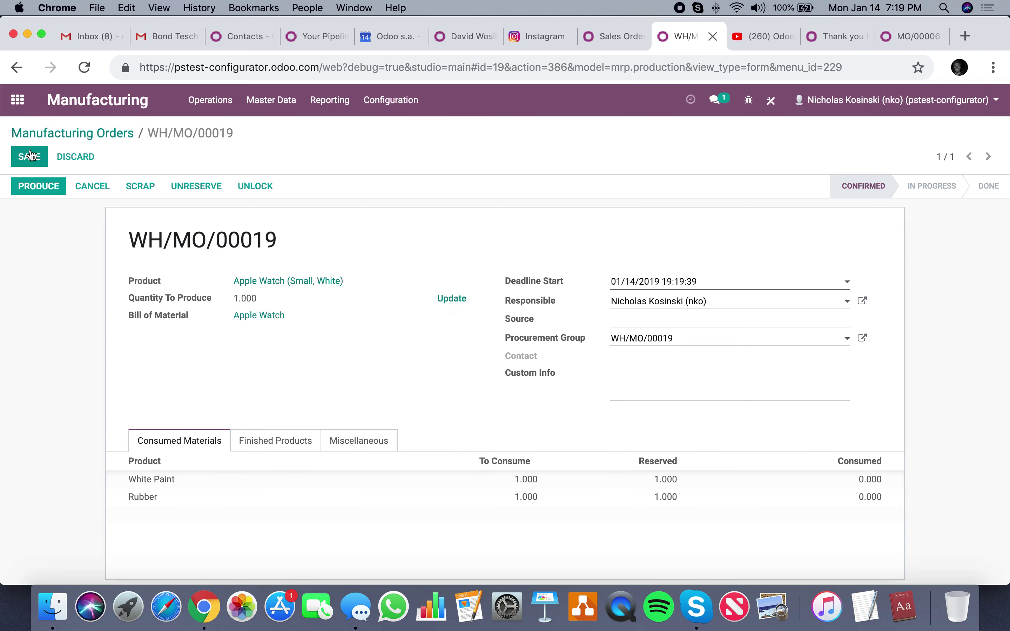
{"action": "left_click", "coordinate": [771, 100]}
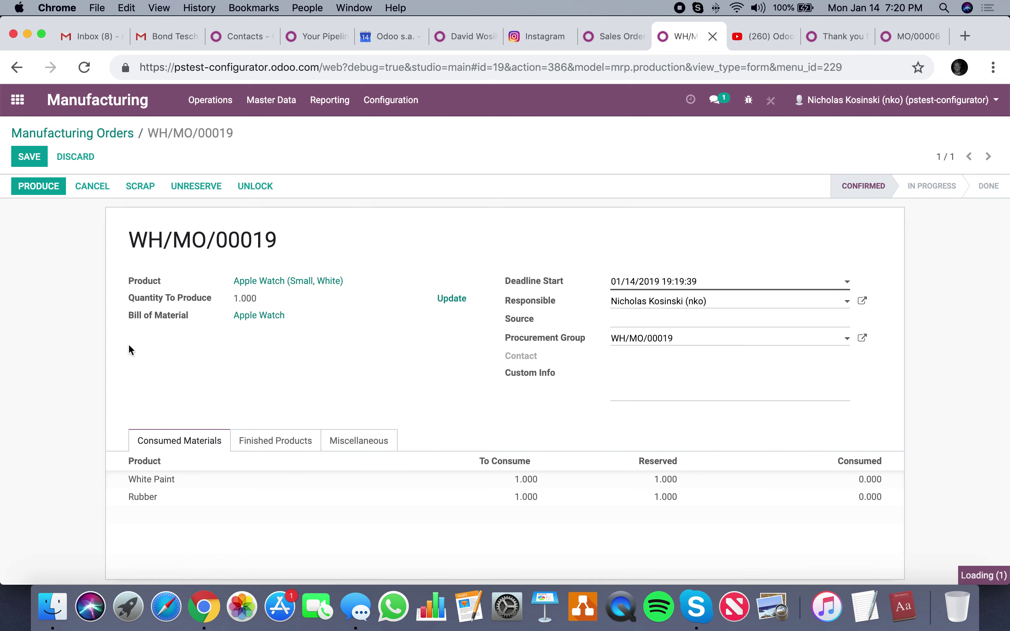
{"action": "left_click", "coordinate": [257, 399]}
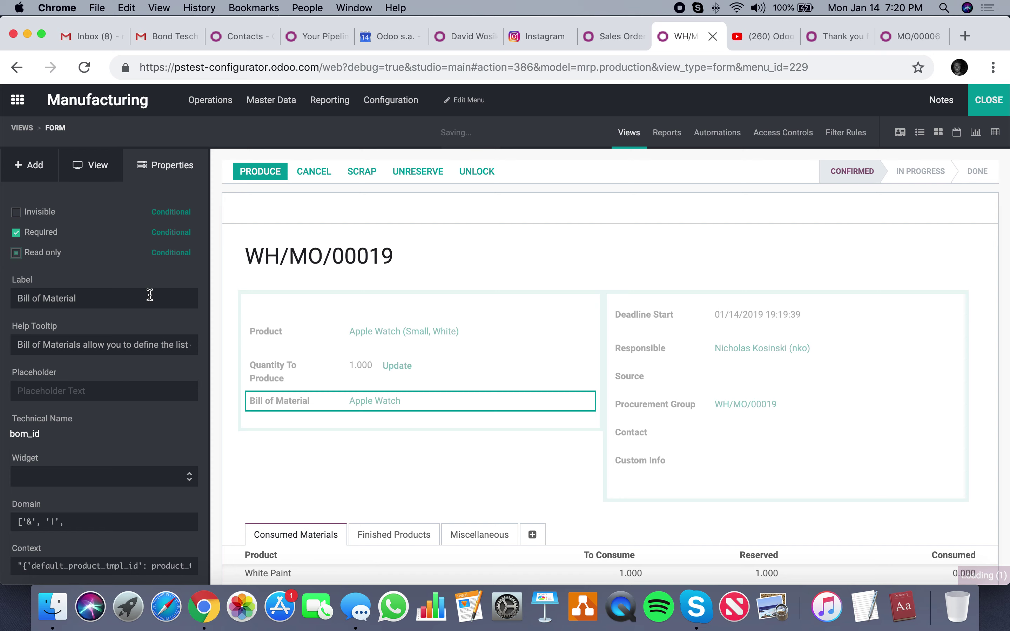
{"action": "left_click", "coordinate": [182, 254]}
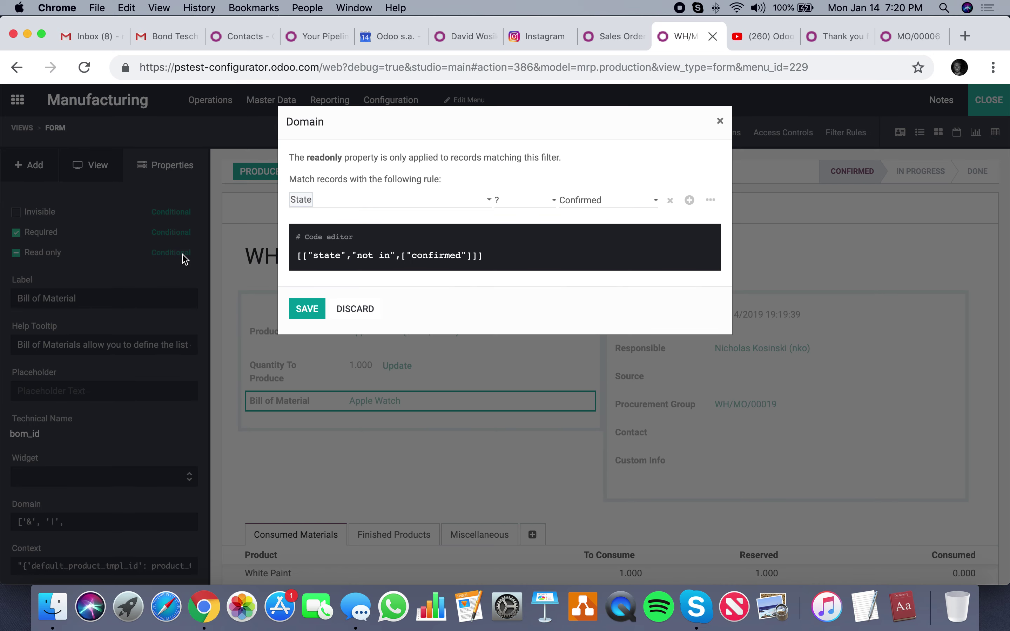
{"action": "left_click", "coordinate": [377, 201]}
{"action": "left_click", "coordinate": [589, 201]}
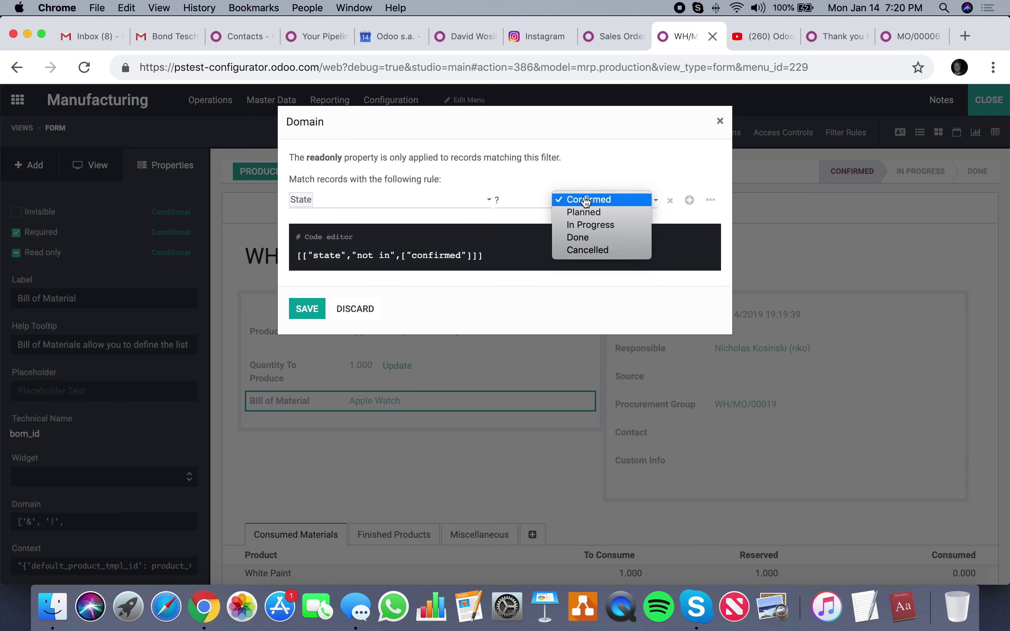
{"action": "left_click", "coordinate": [580, 238]}
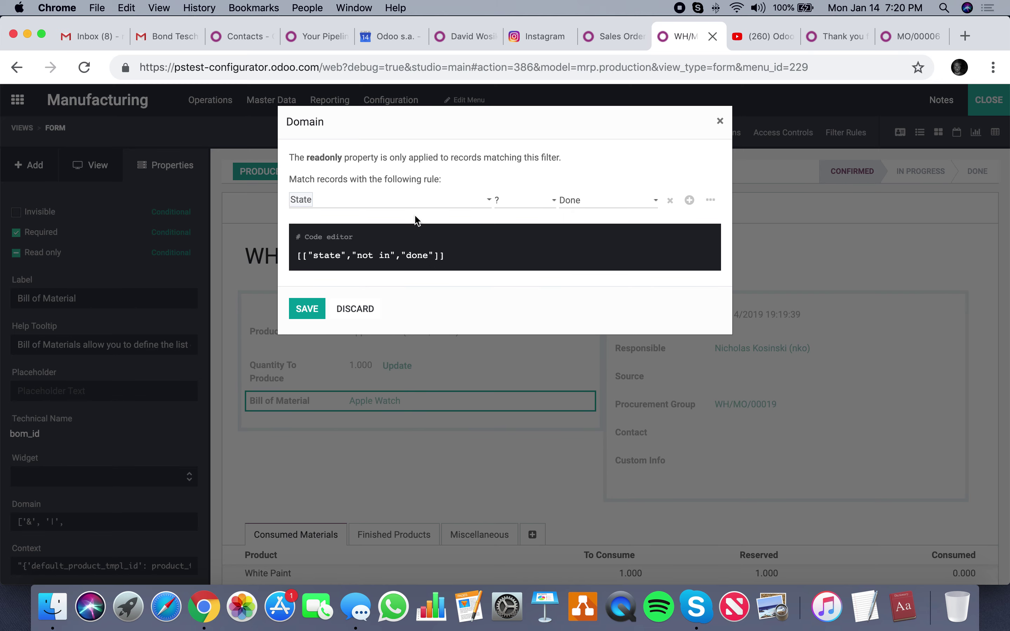
{"action": "left_click", "coordinate": [317, 309]}
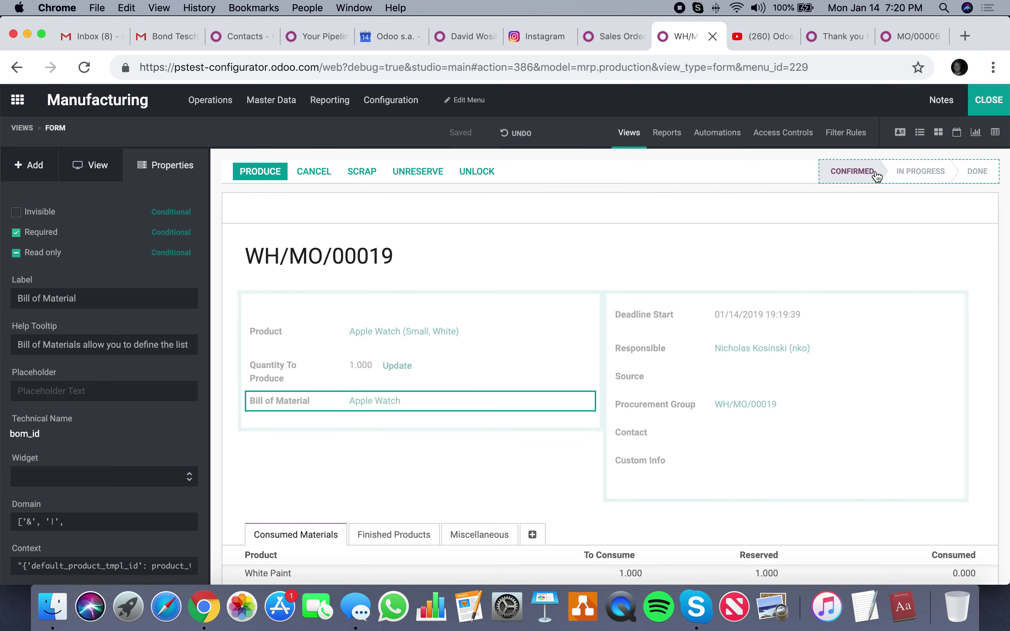
Close Studio, check whether the order's Bill of Material can be edited, and return to the manufacturing orders list
{"action": "left_click", "coordinate": [989, 100]}
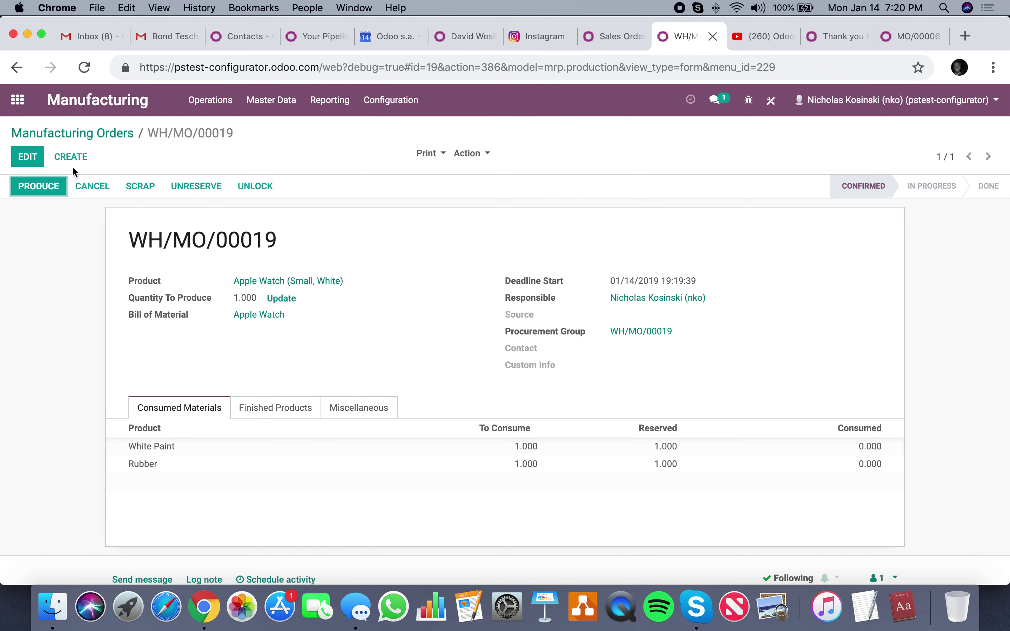
{"action": "left_click", "coordinate": [28, 156]}
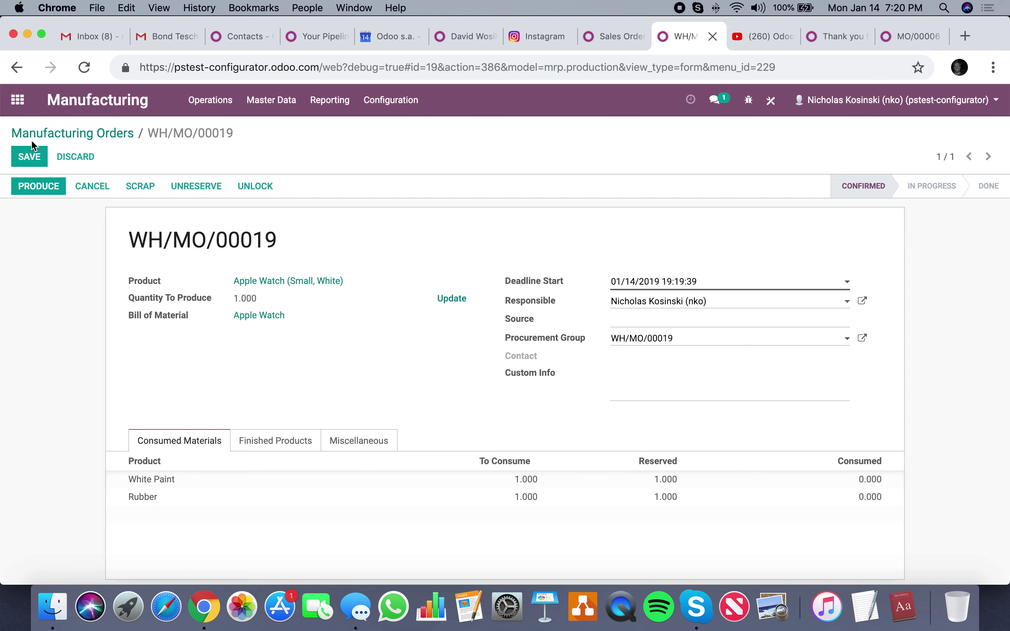
{"action": "left_click", "coordinate": [40, 138]}
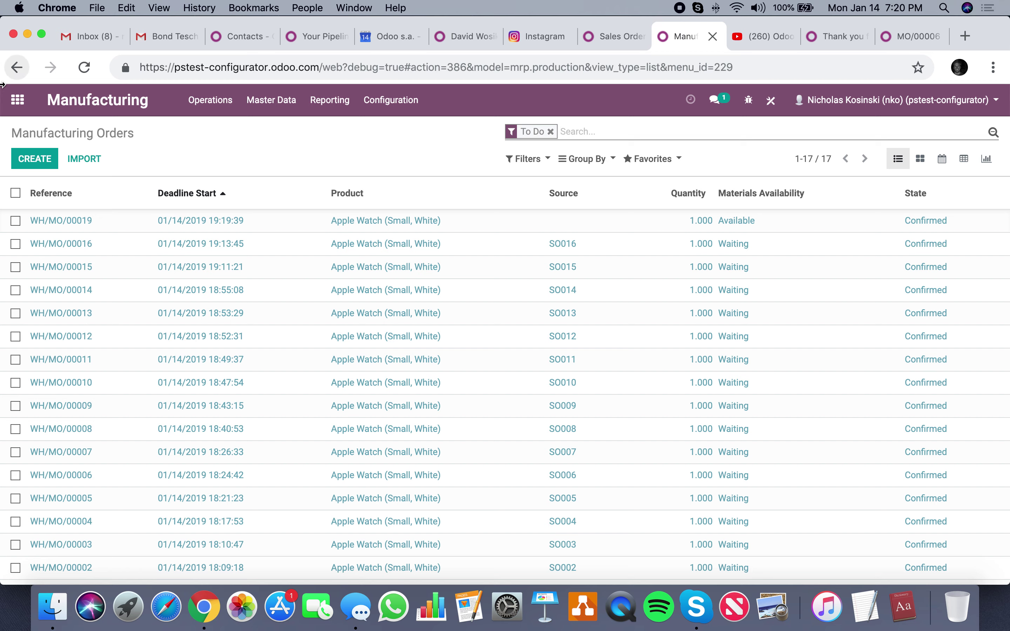